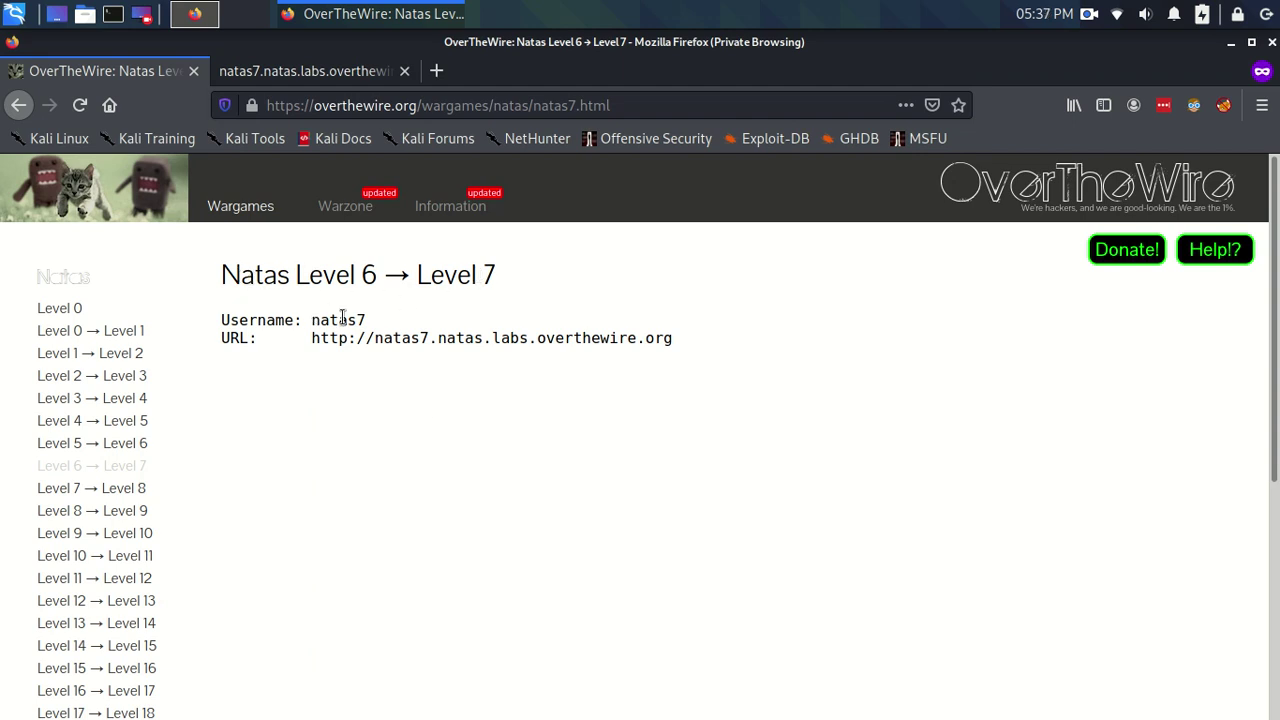
# Switch to the natas7 site and view its Home page followed by its About page.
pyautogui.click(311, 80)
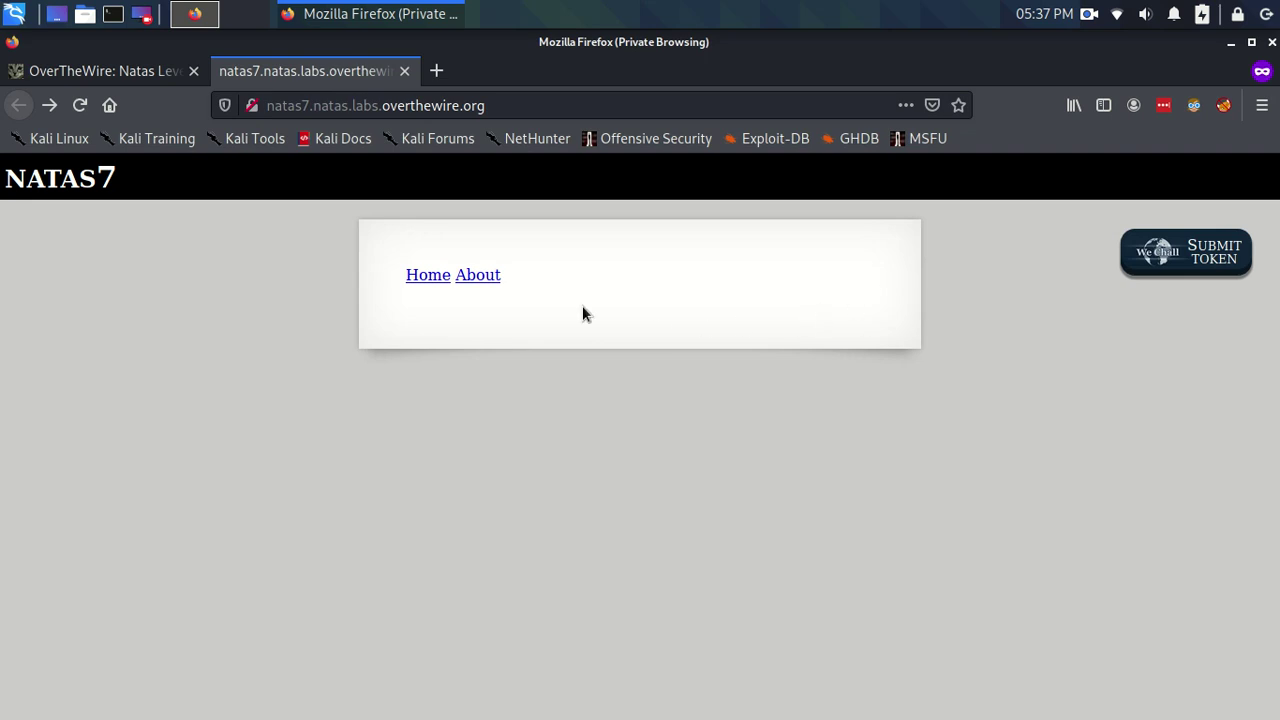
pyautogui.click(424, 280)
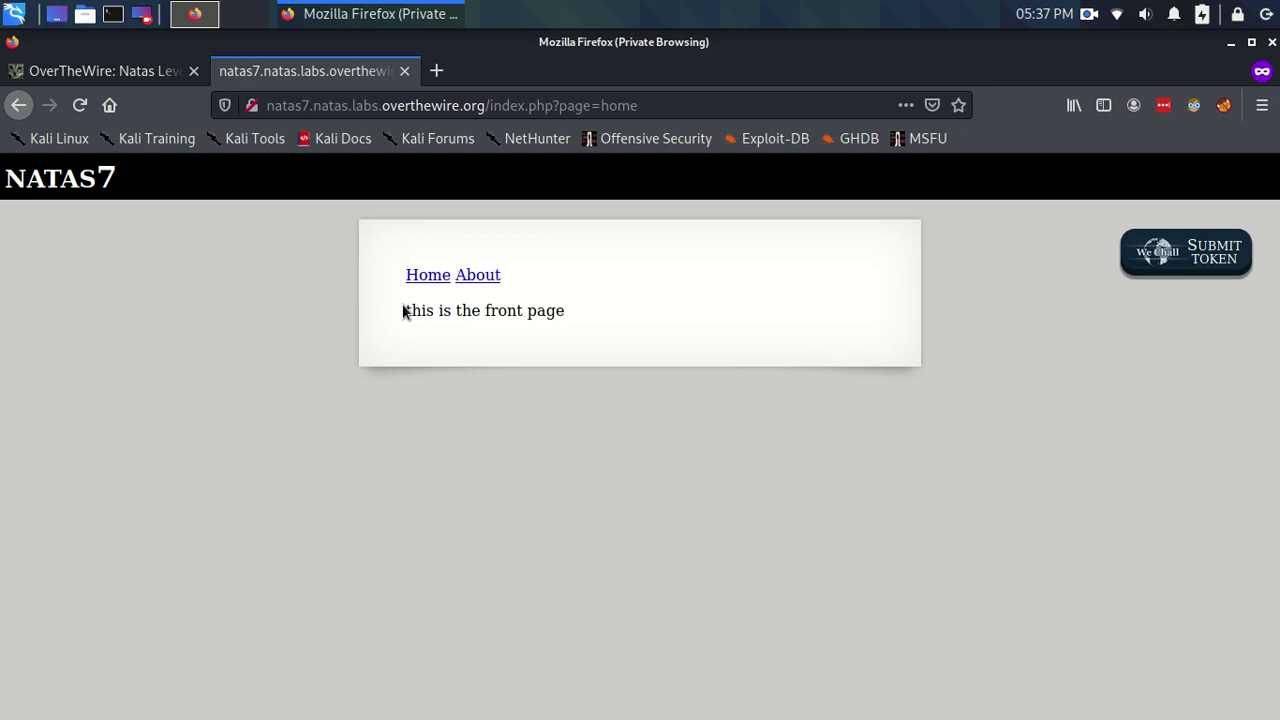
pyautogui.click(484, 283)
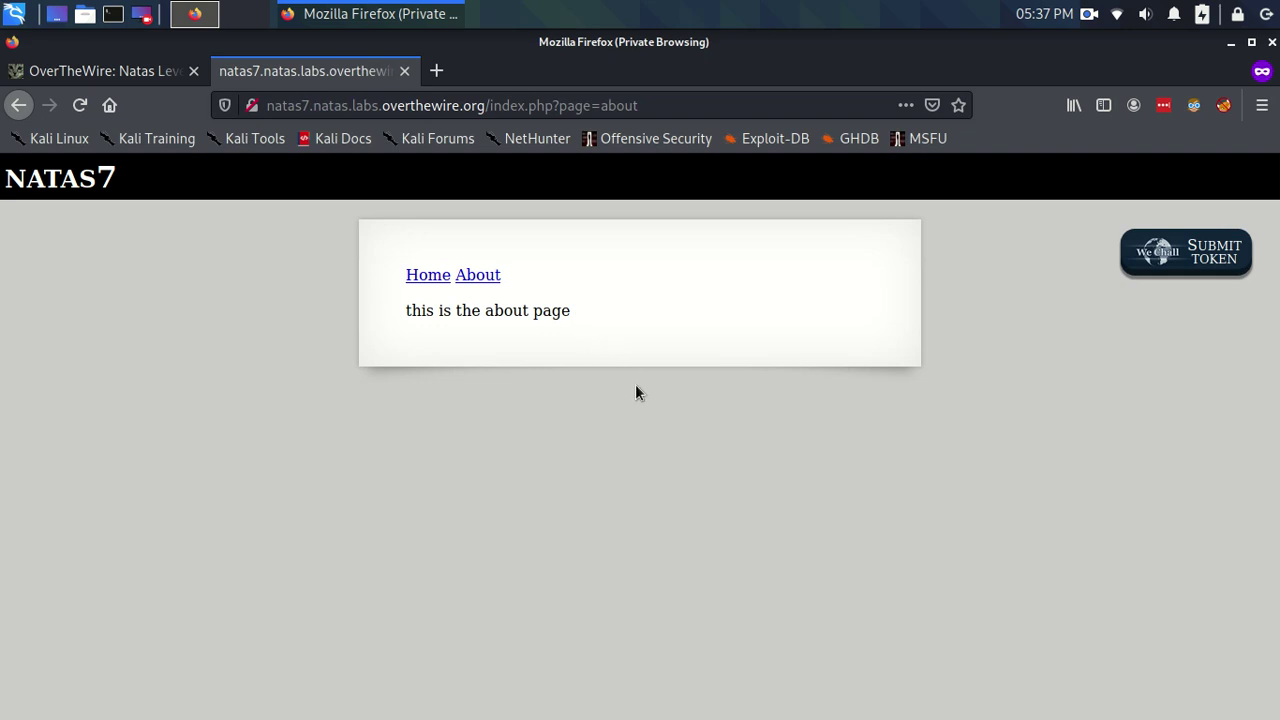
# View the About page's source, examine the Home and About link code and the hint comment, and close the source.
pyautogui.hotkey('ctrl', 'u')
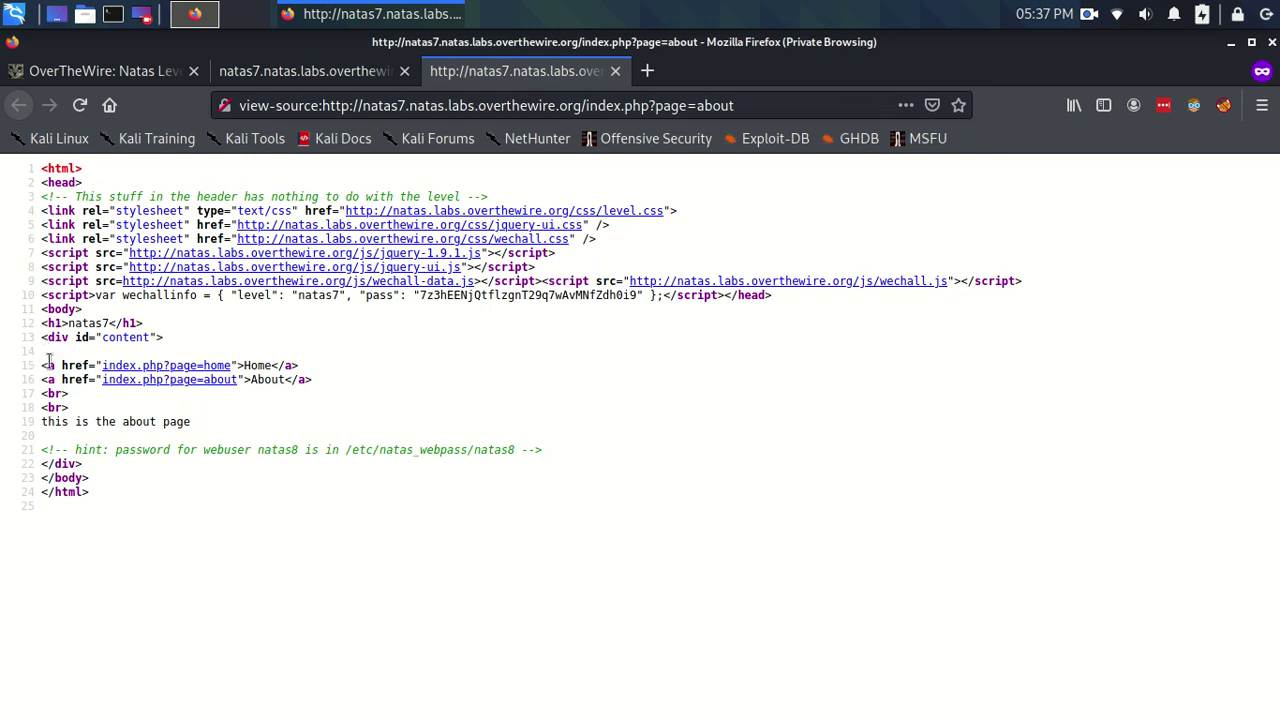
pyautogui.moveTo(47, 365); pyautogui.dragTo(283, 393)
pyautogui.click(282, 392)
pyautogui.moveTo(56, 450); pyautogui.dragTo(524, 457)
pyautogui.click(514, 476)
pyautogui.click(614, 69)
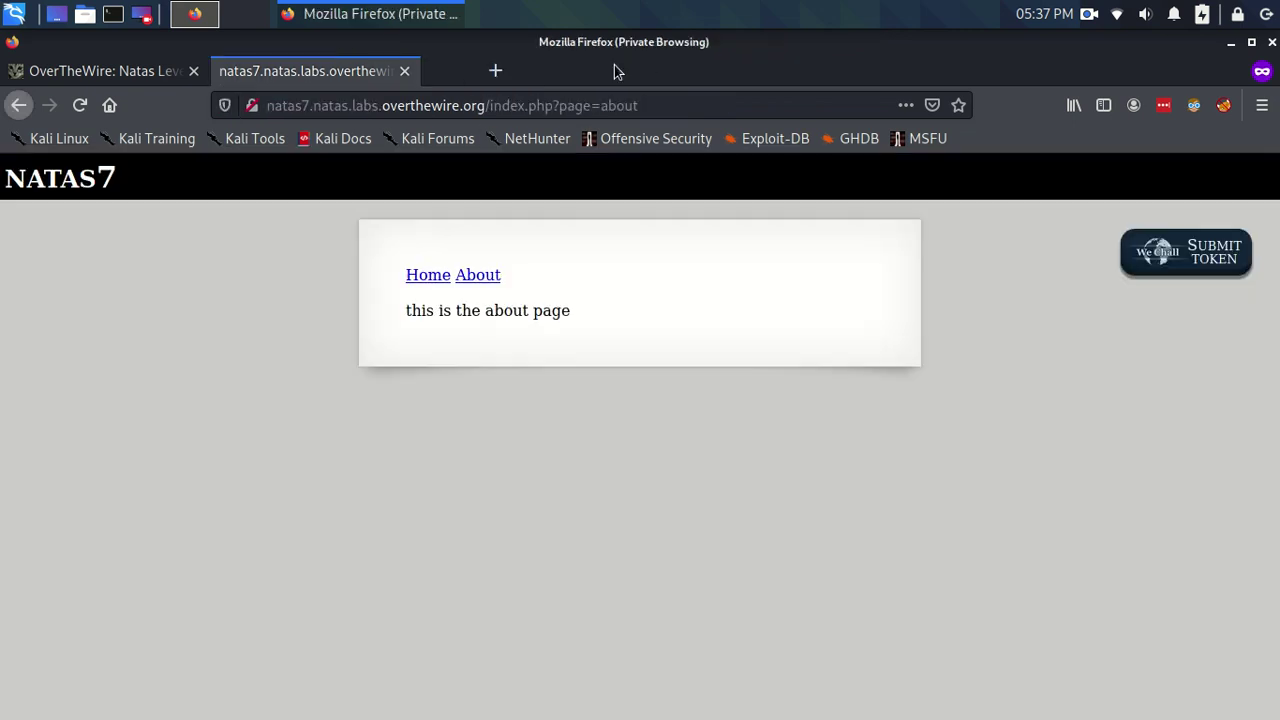
# Revisit the Home and About pages, and load natas7.natas.labs.overthewire.org/home directly to examine its text.
pyautogui.click(428, 273)
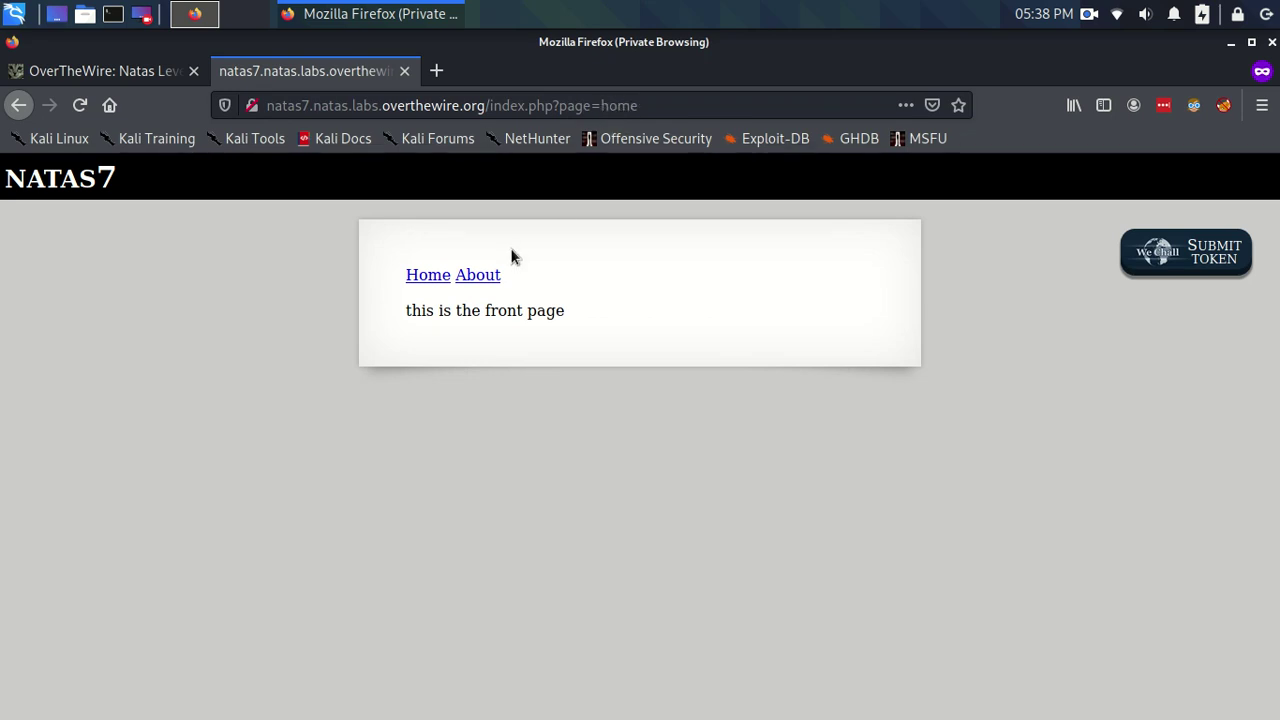
pyautogui.click(477, 276)
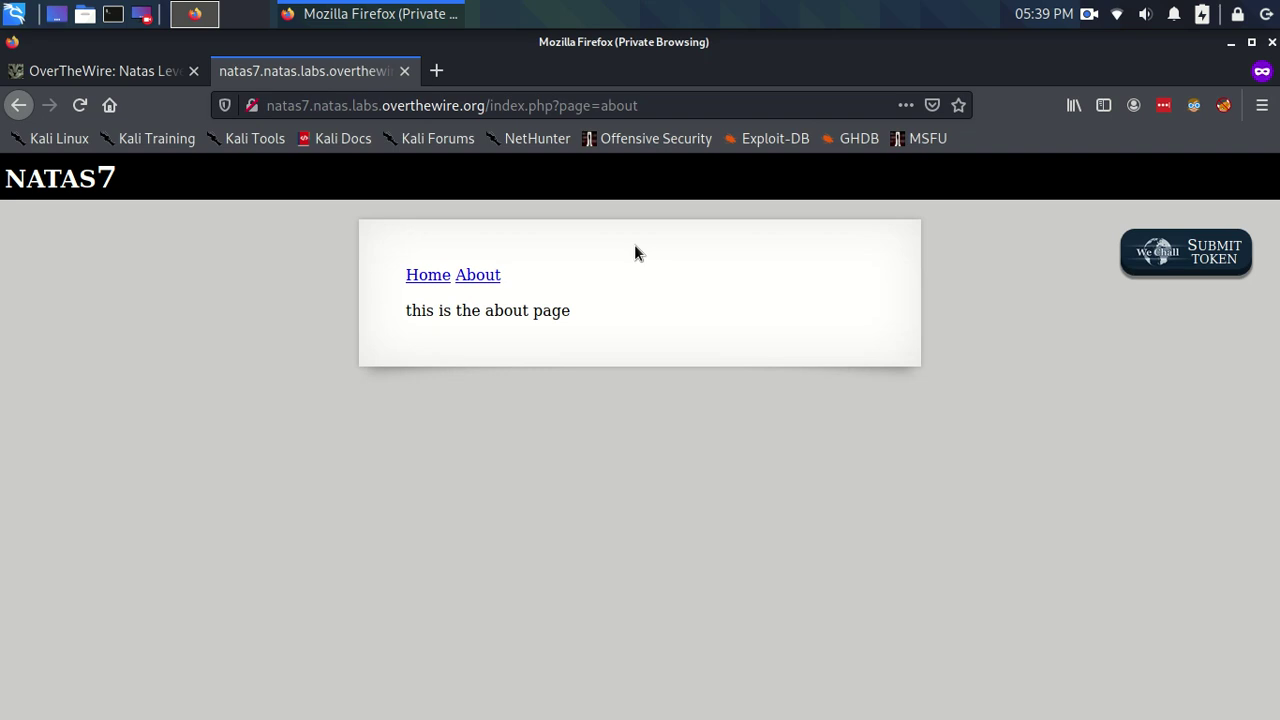
pyautogui.click(650, 105)
pyautogui.click(656, 105)
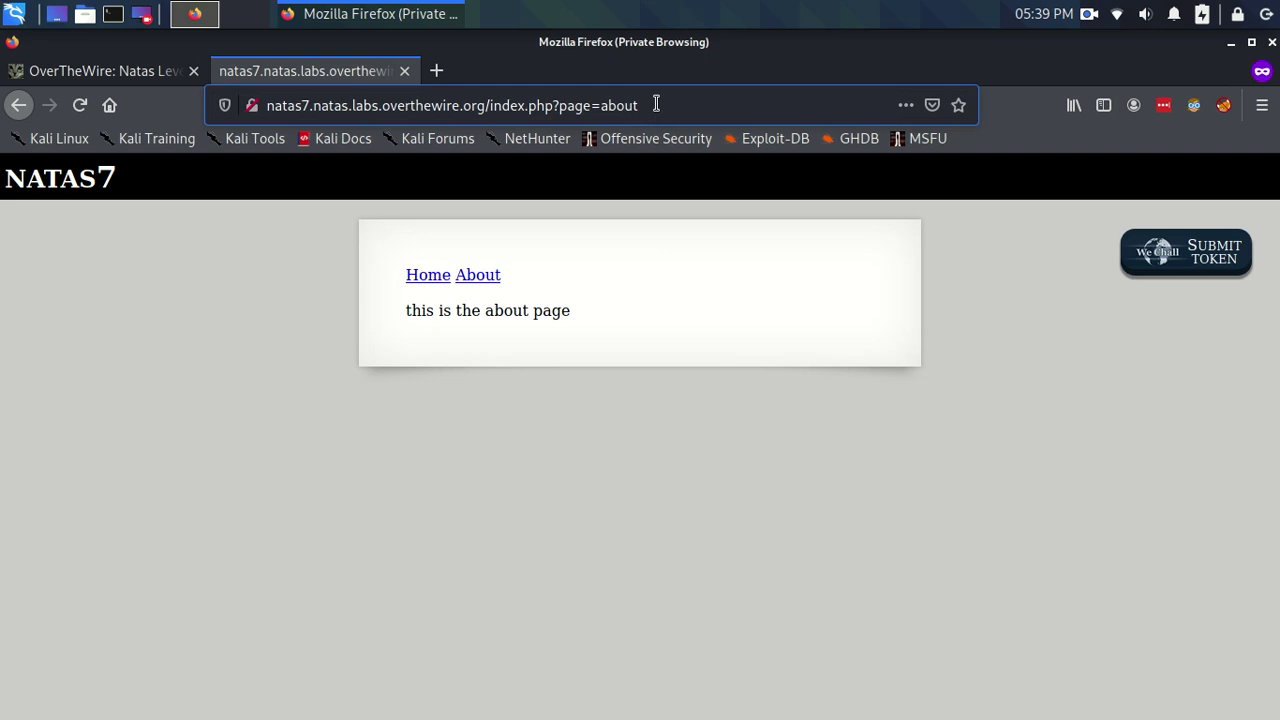
pyautogui.press('BackSpace')
pyautogui.press('BackSpace')
pyautogui.press('BackSpace')
pyautogui.press('BackSpace')
pyautogui.press('BackSpace')
pyautogui.press('BackSpace')
pyautogui.press('BackSpace')
pyautogui.press('BackSpace')
pyautogui.press('BackSpace')
pyautogui.press('BackSpace')
pyautogui.press('BackSpace')
pyautogui.press('BackSpace')
pyautogui.press('BackSpace')
pyautogui.press('BackSpace')
pyautogui.press('BackSpace')
pyautogui.press('BackSpace')
pyautogui.press('BackSpace')
pyautogui.press('BackSpace')
pyautogui.press('BackSpace')
pyautogui.press('BackSpace')
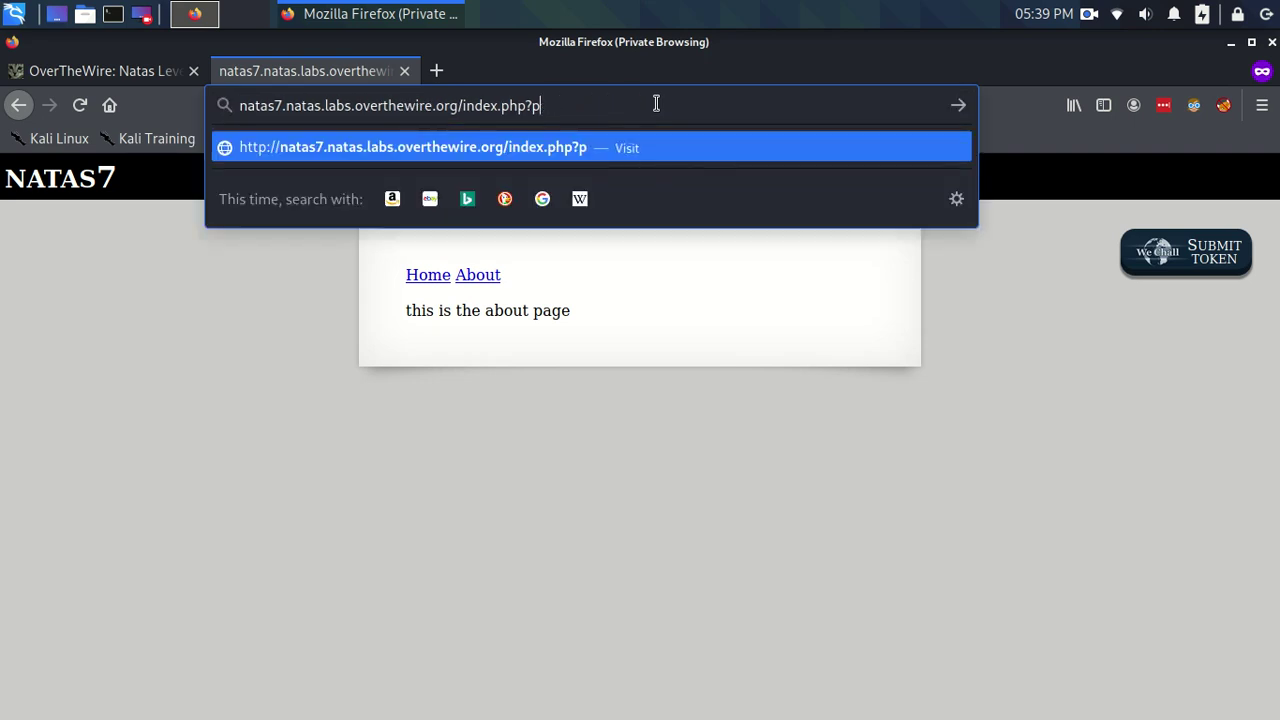
pyautogui.write('home')
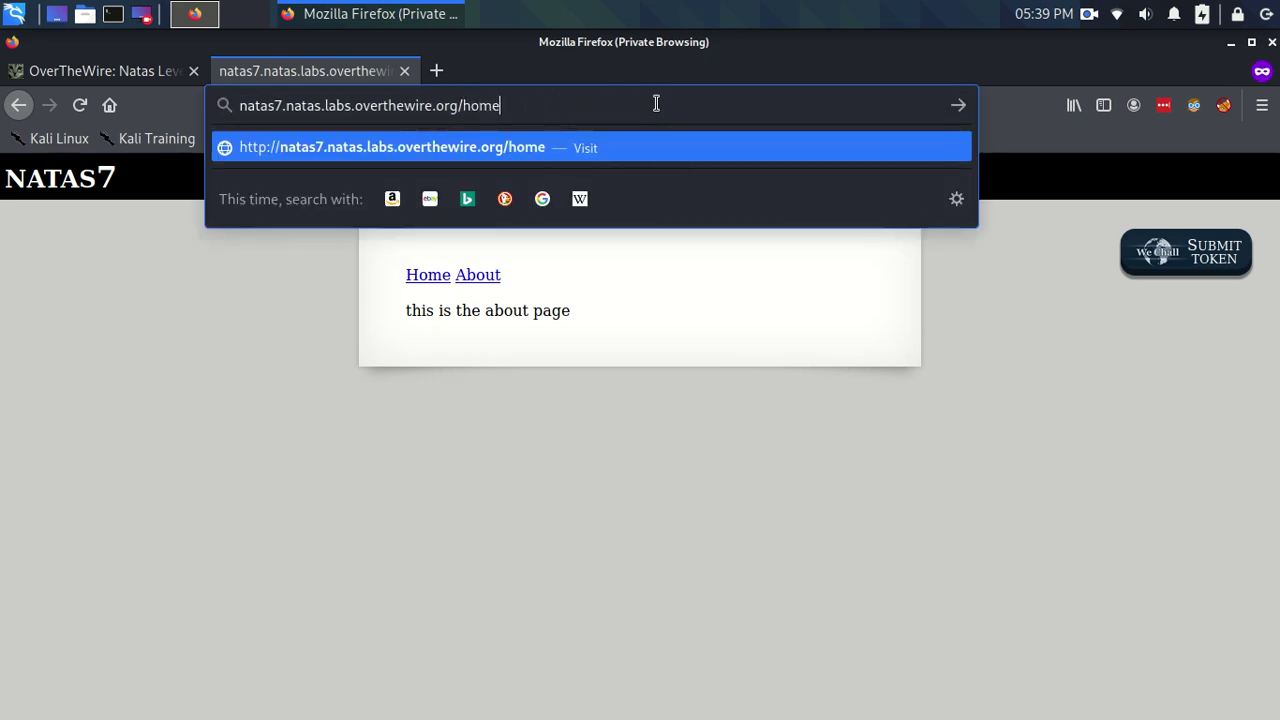
pyautogui.press('Return')
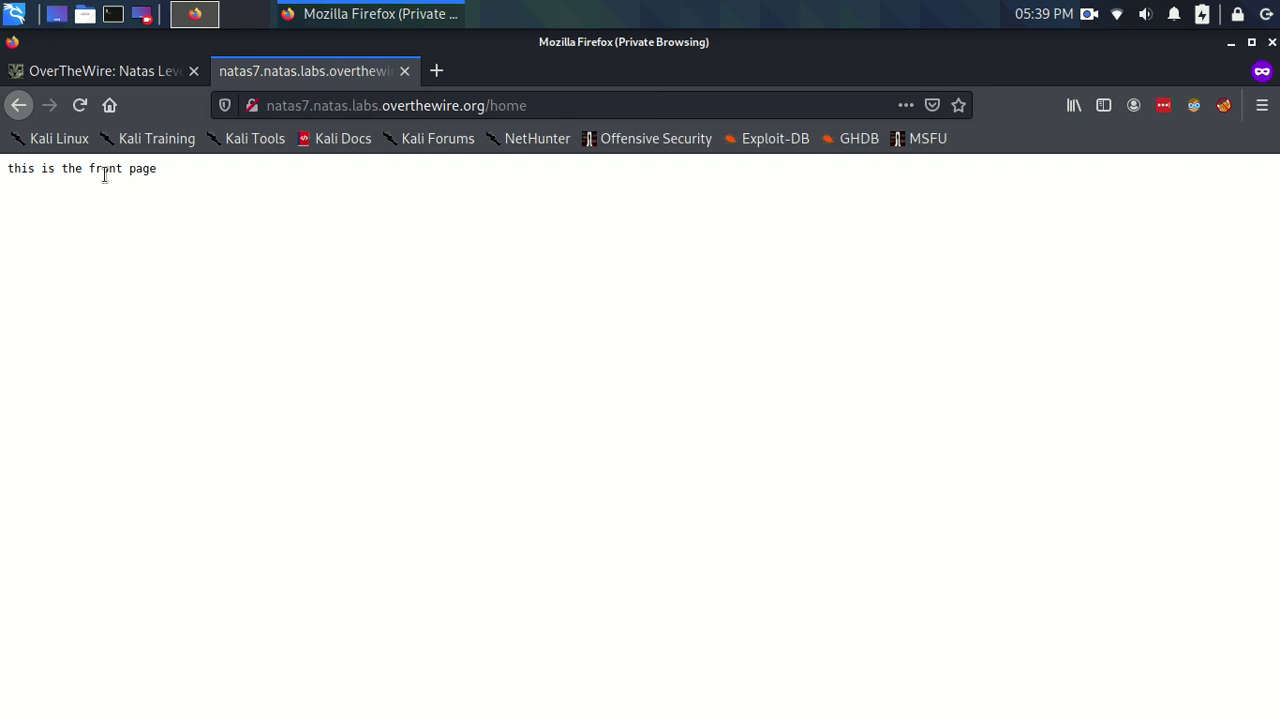
pyautogui.moveTo(6, 168); pyautogui.dragTo(152, 175)
pyautogui.click(158, 184)
# Return to the About page and load natas7.natas.labs.overthewire.org/about directly.
pyautogui.click(18, 105)
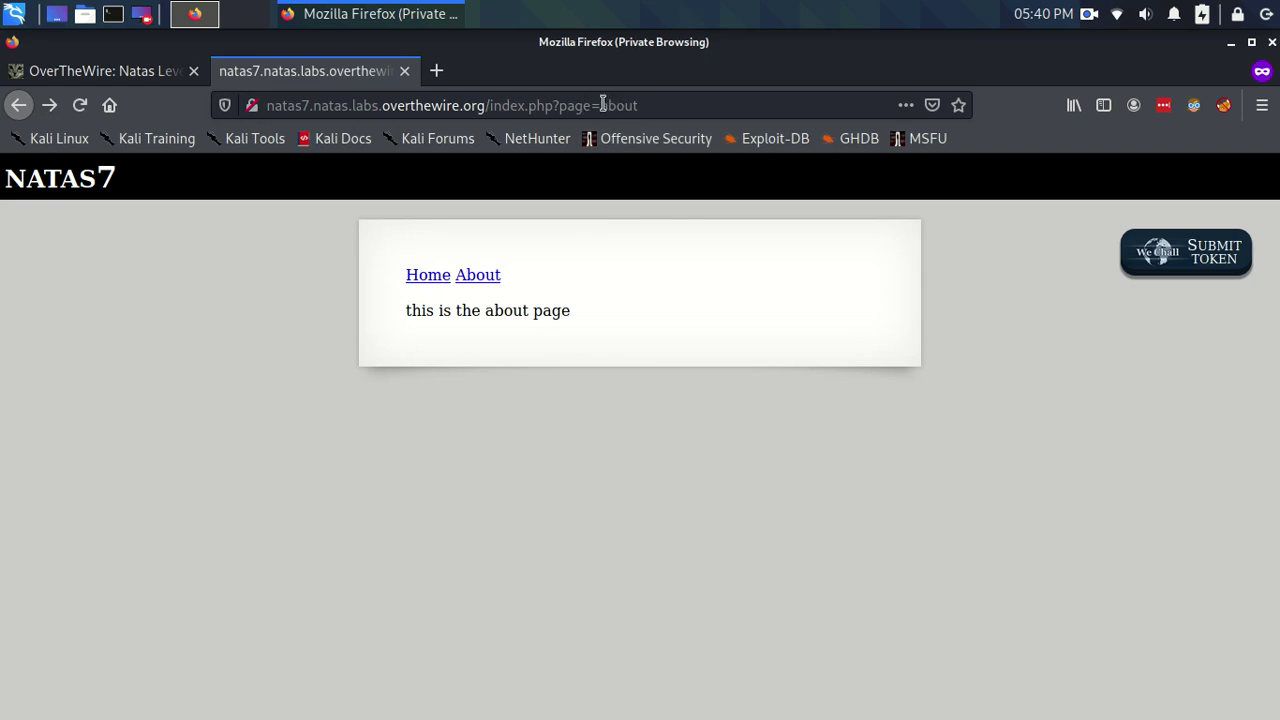
pyautogui.click(652, 105)
pyautogui.moveTo(660, 105); pyautogui.dragTo(497, 117)
pyautogui.write('about')
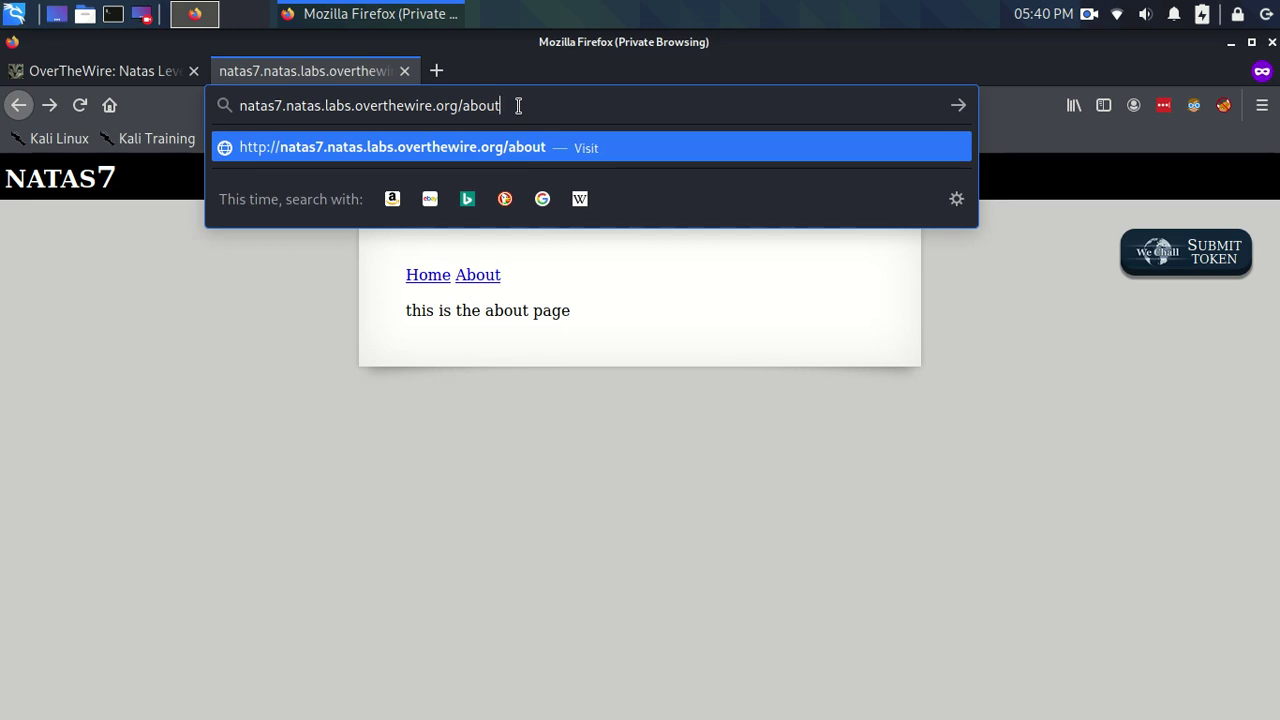
pyautogui.press('Return')
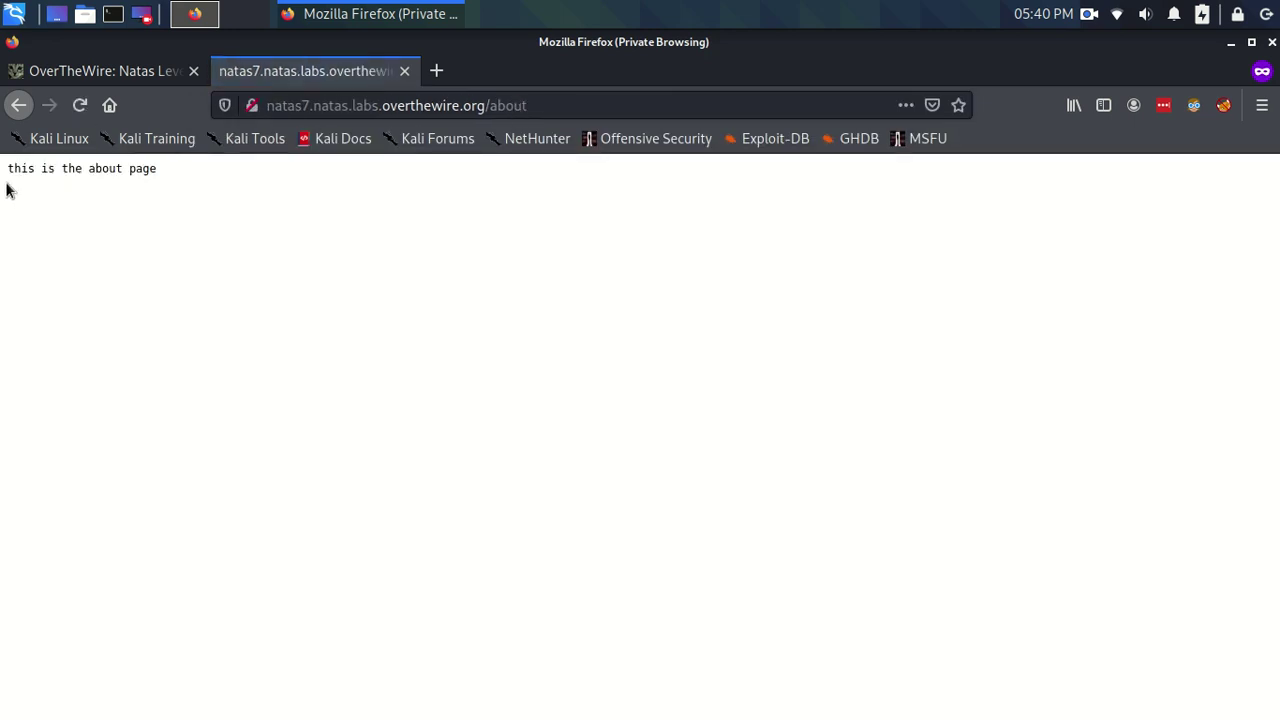
# Go back to index.php?page=about and examine the line of text beneath the Home and About links.
pyautogui.click(17, 106)
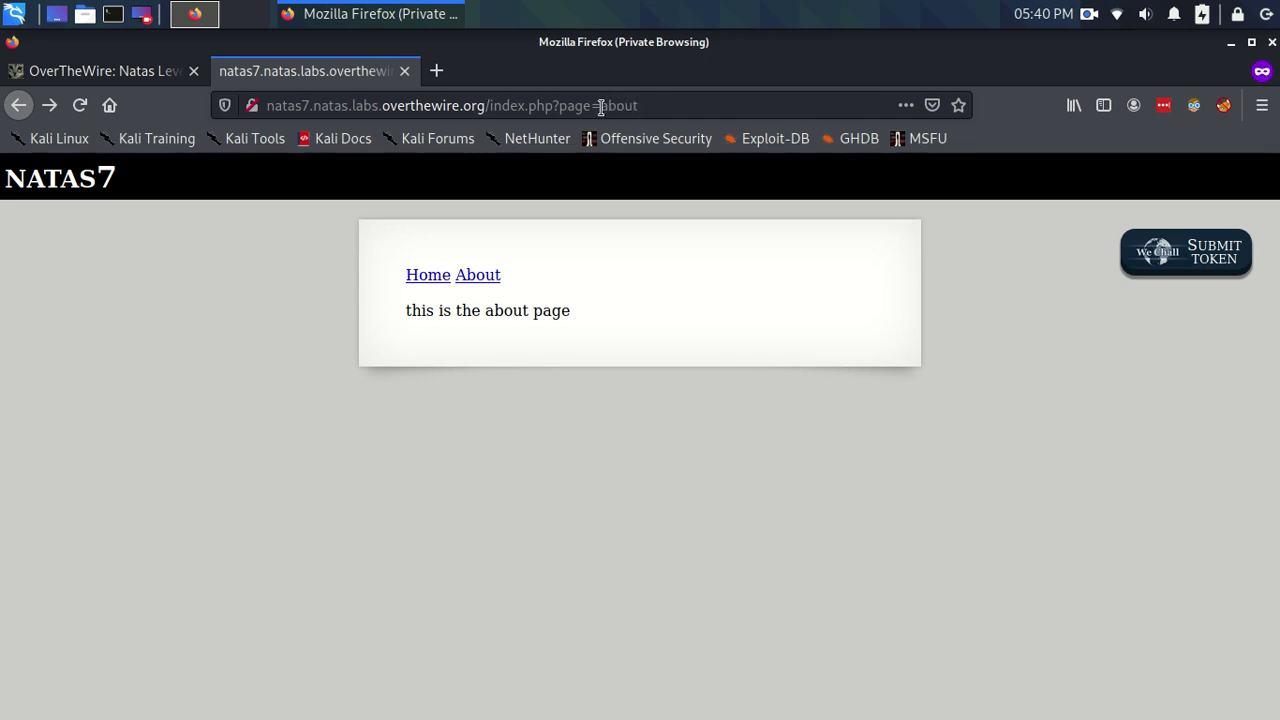
pyautogui.moveTo(463, 309); pyautogui.dragTo(581, 312)
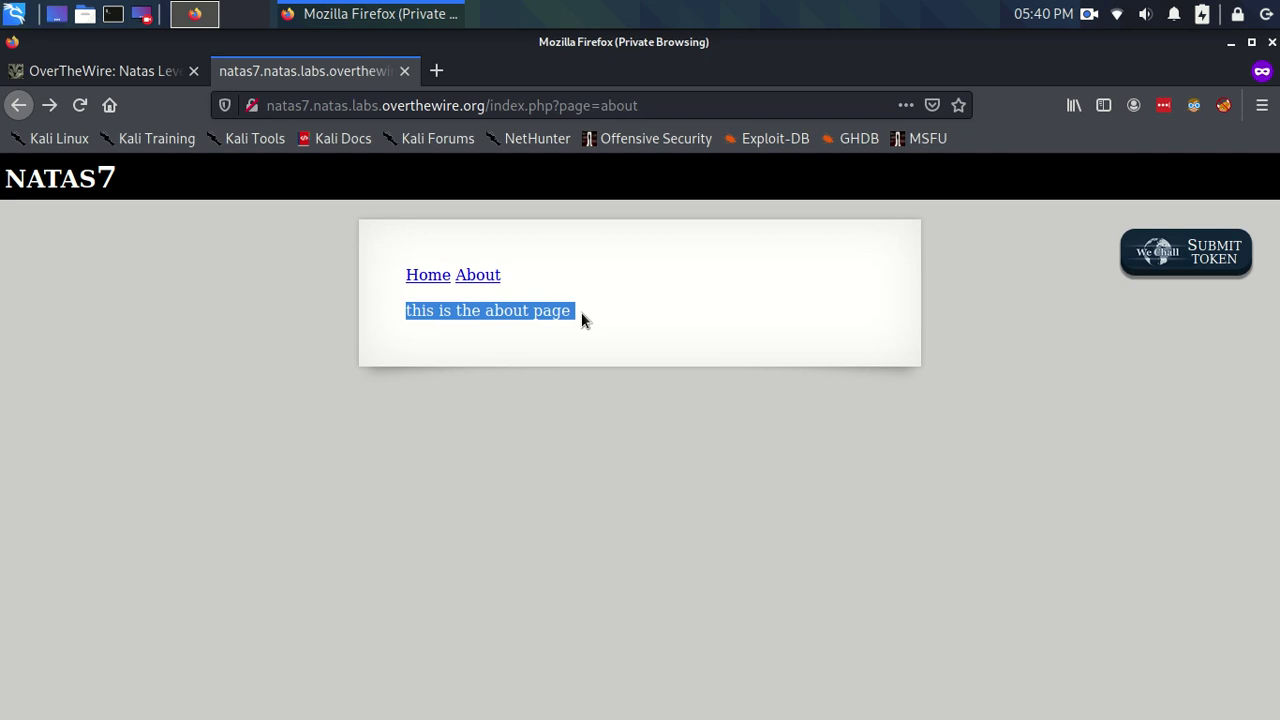
pyautogui.click(580, 312)
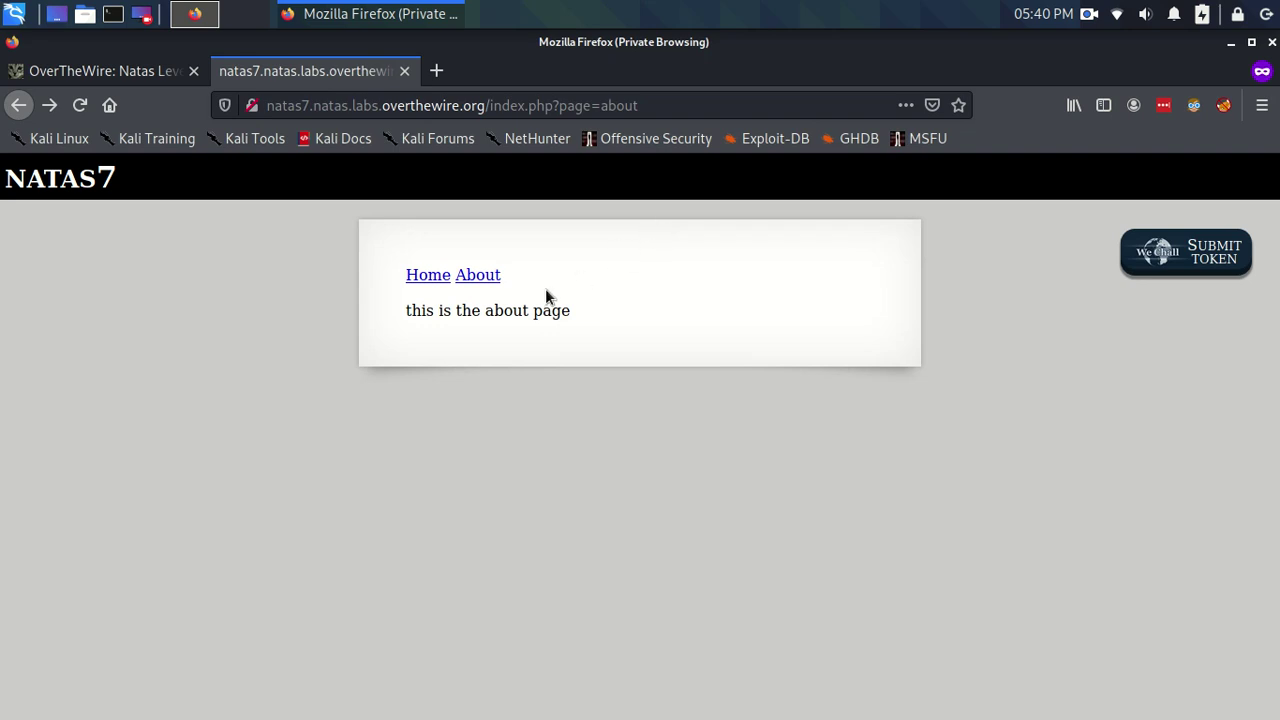
pyautogui.moveTo(400, 321); pyautogui.dragTo(583, 328)
pyautogui.click(590, 336)
pyautogui.moveTo(405, 317); pyautogui.dragTo(588, 316)
pyautogui.click(595, 315)
# Load index.php with the page parameter set to /etc/natas_webpass/natas8.
pyautogui.click(659, 105)
pyautogui.press('BackSpace')
pyautogui.press('BackSpace')
pyautogui.press('BackSpace')
pyautogui.press('BackSpace')
pyautogui.press('BackSpace')
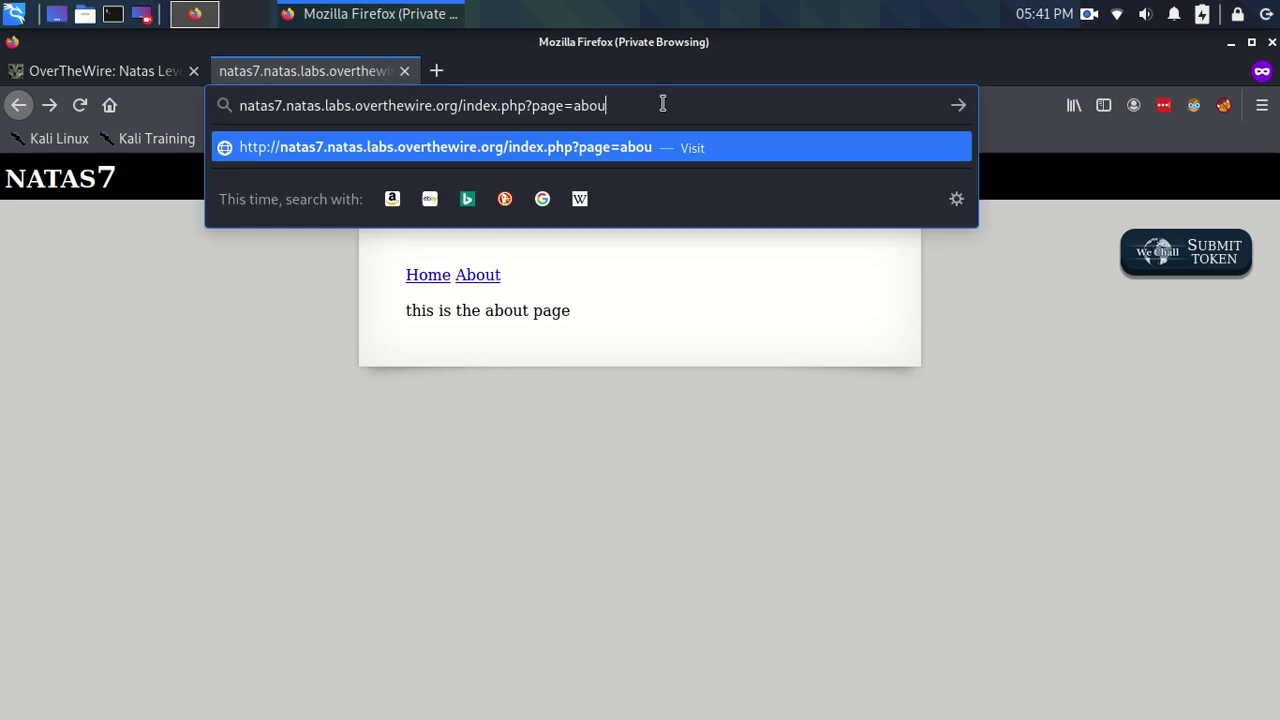
pyautogui.write('/etc/natas')
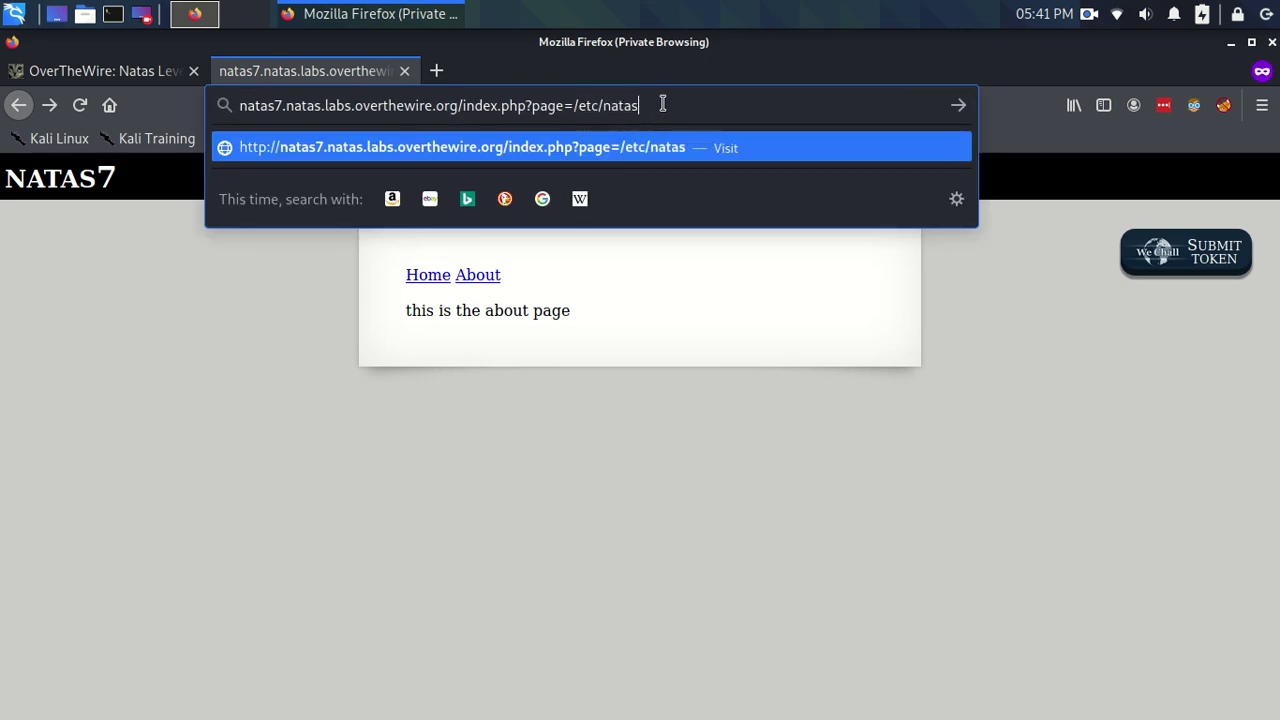
pyautogui.write('_webpass/')
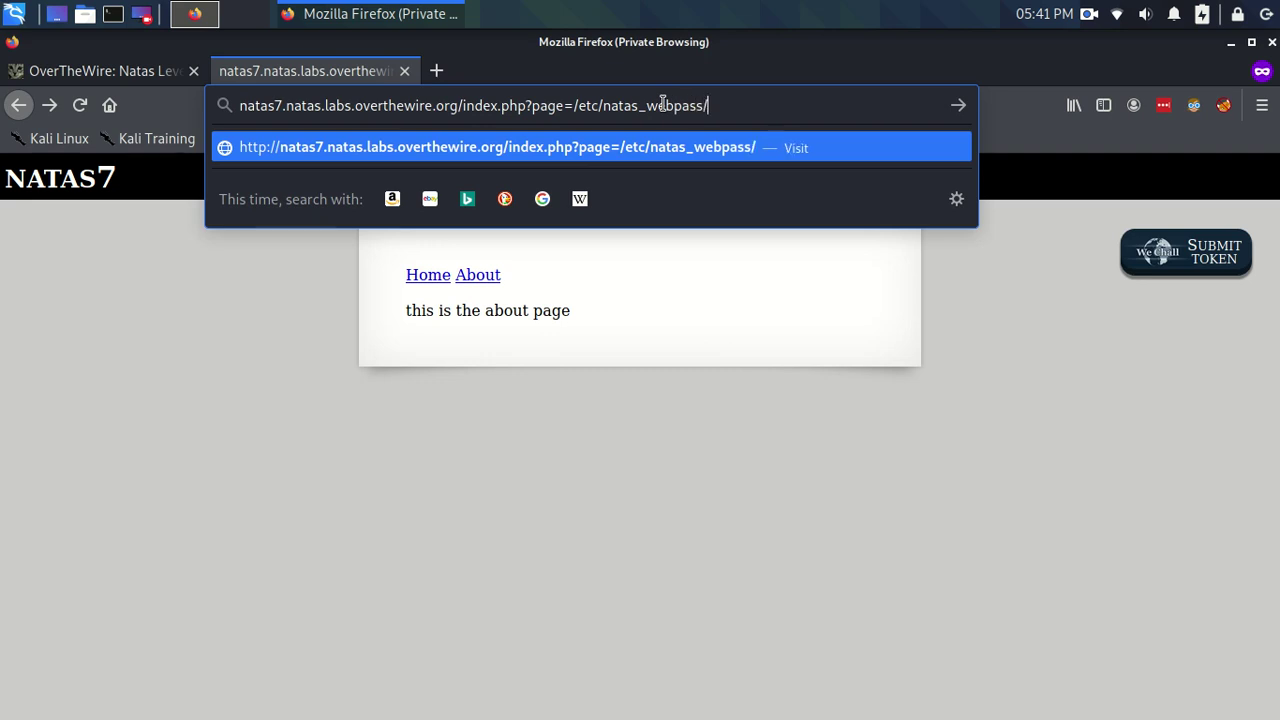
pyautogui.write('natas8')
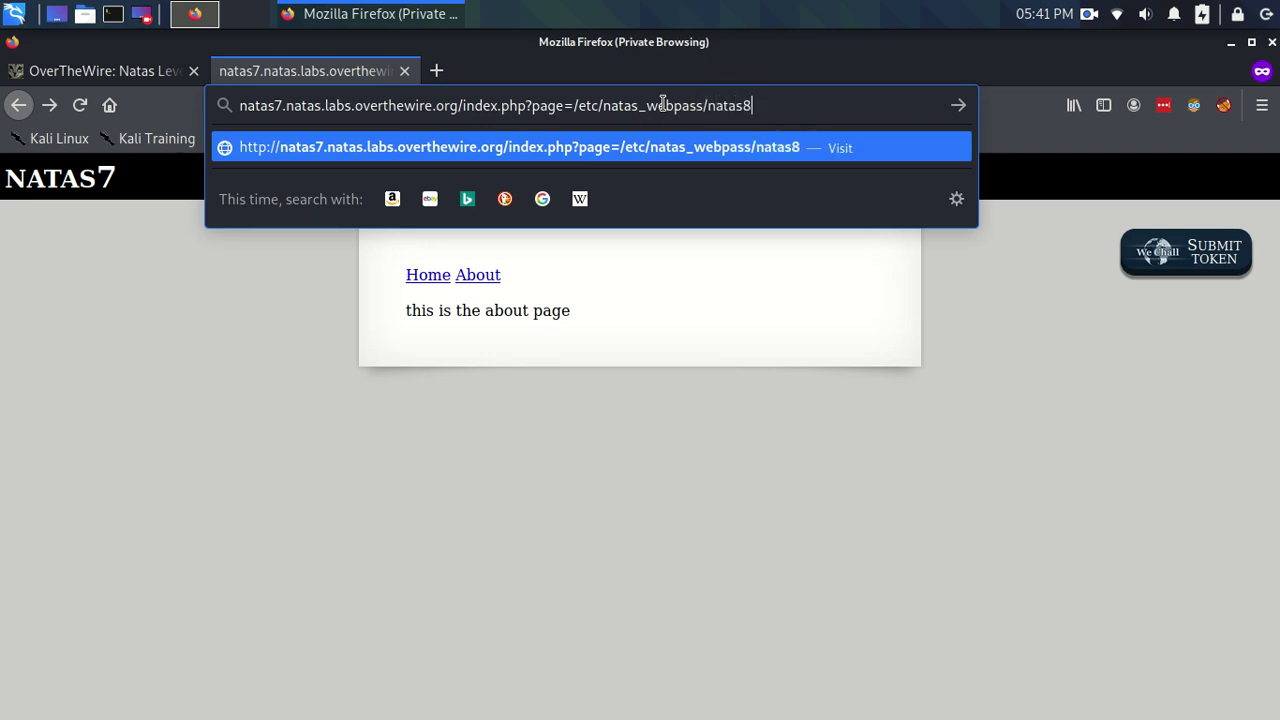
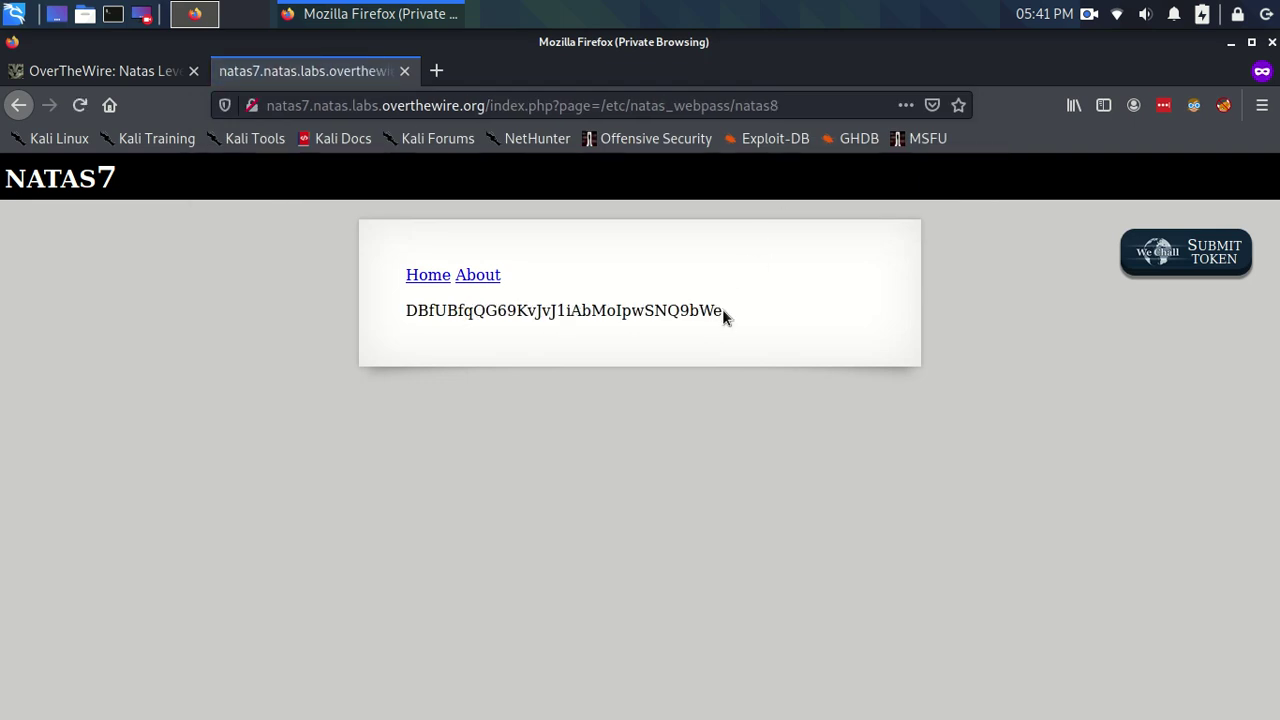
# Examine the natas8 password string beneath the Home and About links.
pyautogui.moveTo(722, 309); pyautogui.dragTo(620, 312)
pyautogui.doubleClick(407, 324)
pyautogui.click(456, 310)
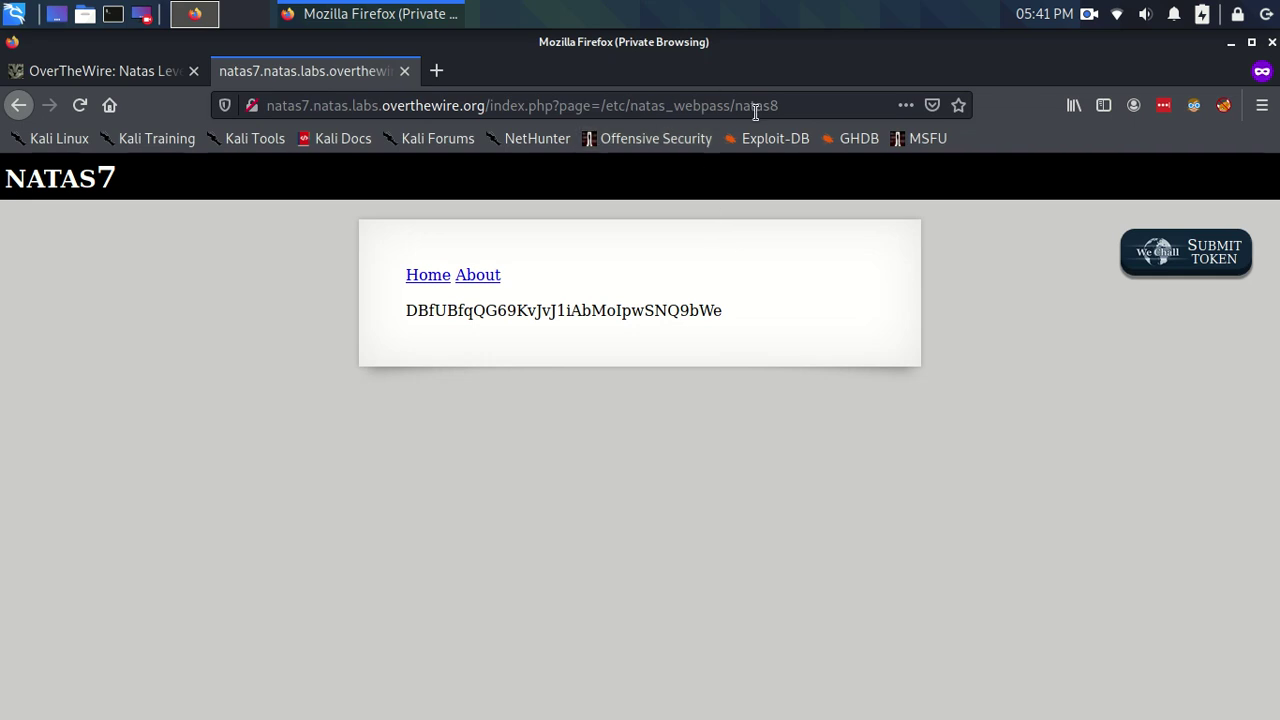
# Load index.php with the page parameter set to the nonexistent file name hjhnss.
pyautogui.click(789, 107)
pyautogui.click(790, 105)
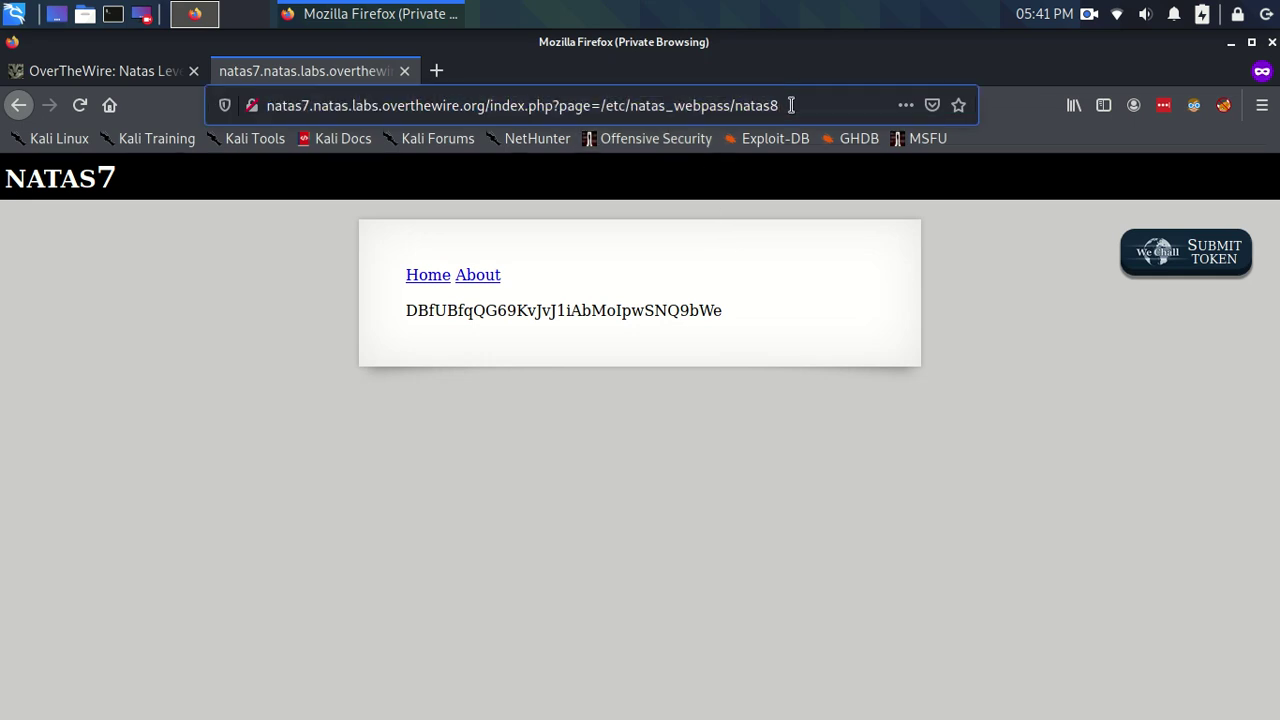
pyautogui.press('BackSpace')
pyautogui.press('BackSpace')
pyautogui.press('BackSpace')
pyautogui.press('BackSpace')
pyautogui.press('BackSpace')
pyautogui.press('BackSpace')
pyautogui.press('BackSpace')
pyautogui.press('BackSpace')
pyautogui.press('BackSpace')
pyautogui.press('BackSpace')
pyautogui.press('BackSpace')
pyautogui.press('BackSpace')
pyautogui.press('BackSpace')
pyautogui.press('BackSpace')
pyautogui.press('BackSpace')
pyautogui.press('BackSpace')
pyautogui.press('BackSpace')
pyautogui.press('BackSpace')
pyautogui.press('BackSpace')
pyautogui.press('BackSpace')
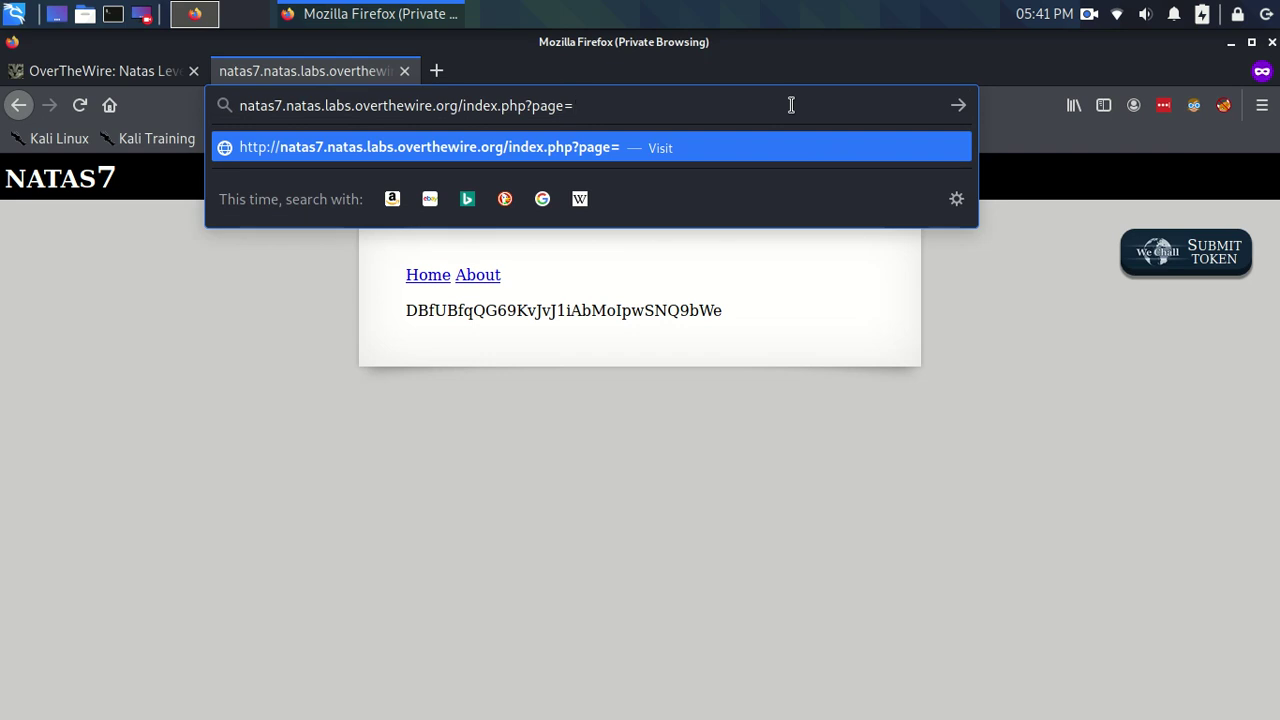
pyautogui.write('hjhnss')
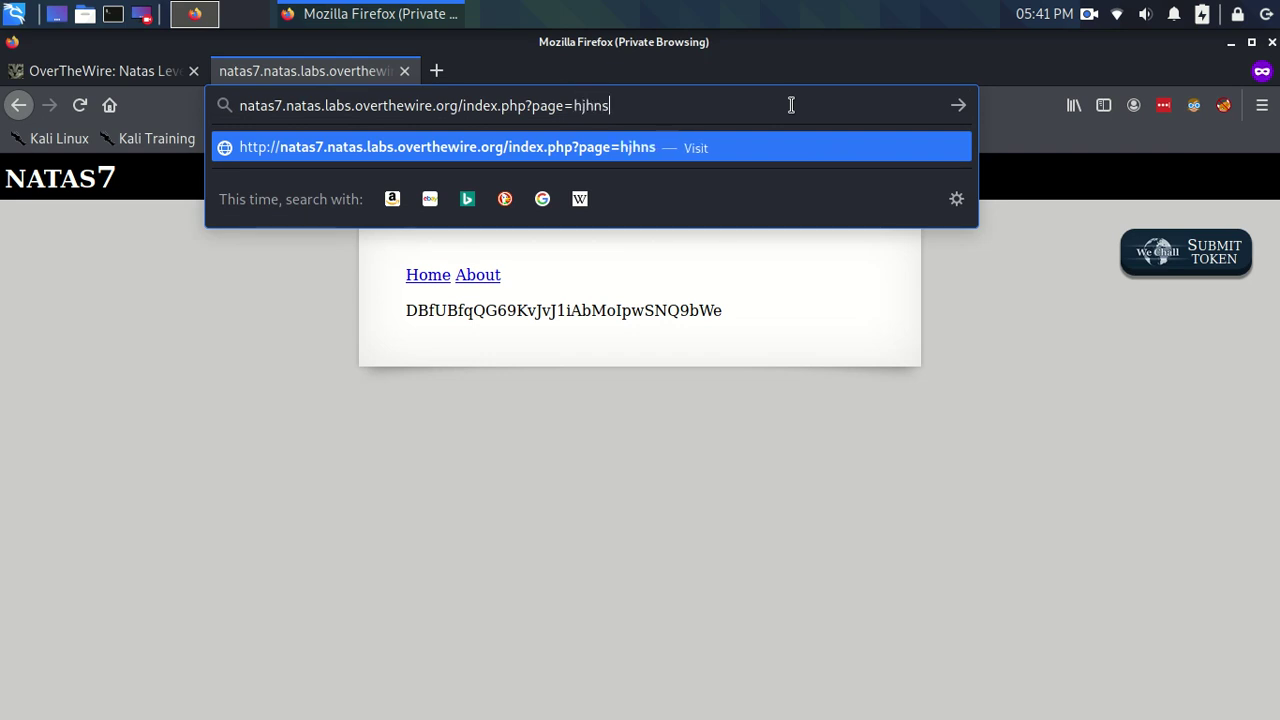
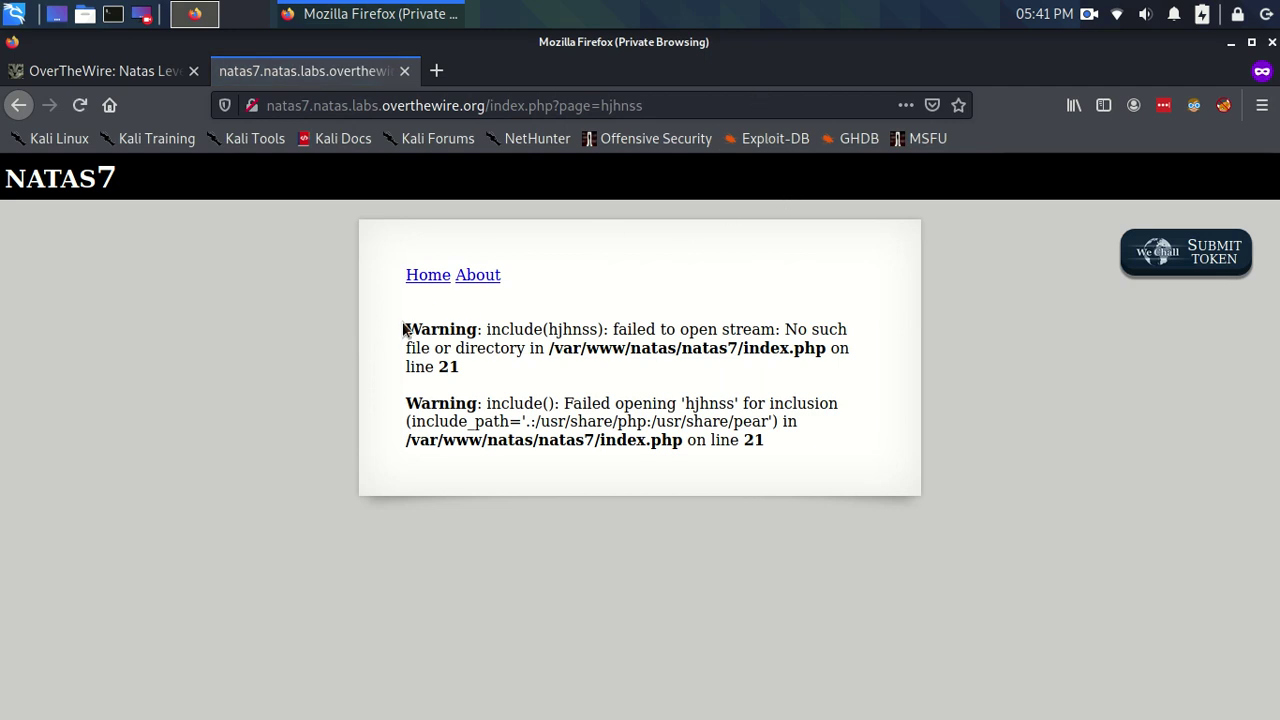
# Examine both PHP warnings on the page, focusing on the include() function and the argument passed to it.
pyautogui.moveTo(405, 329); pyautogui.dragTo(800, 445)
pyautogui.click(800, 444)
pyautogui.moveTo(487, 329); pyautogui.dragTo(604, 331)
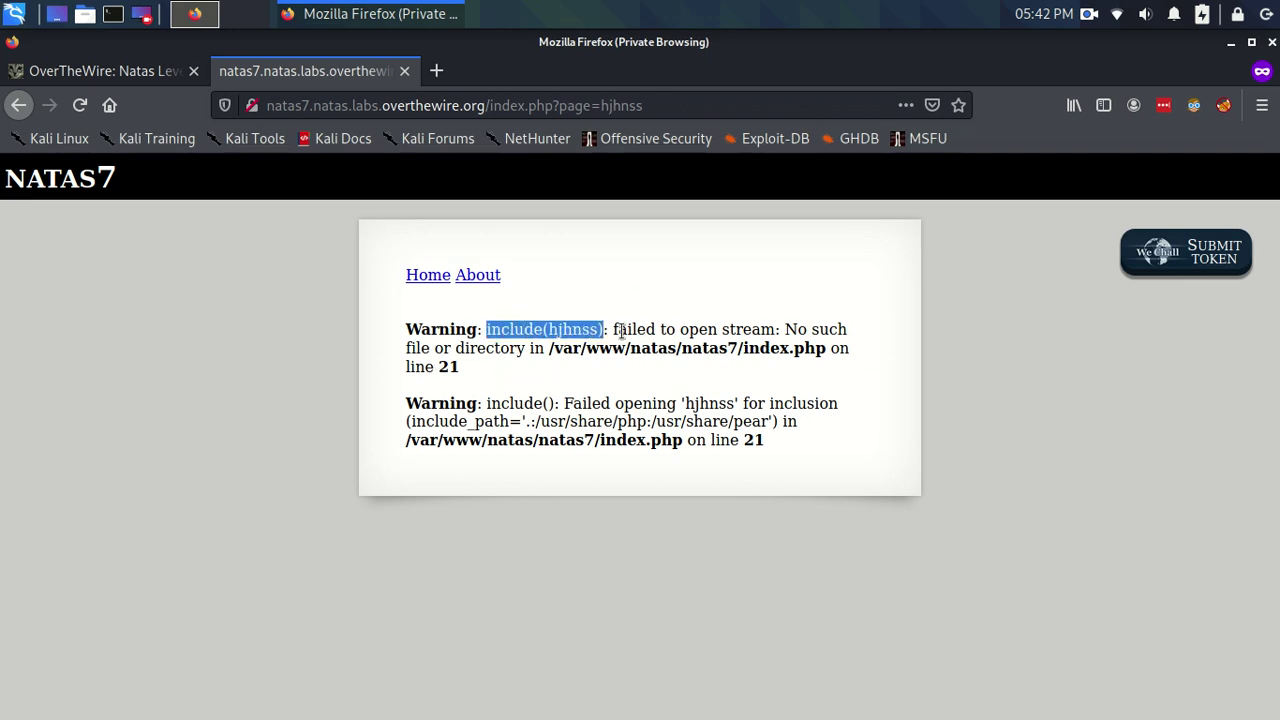
pyautogui.click(570, 332)
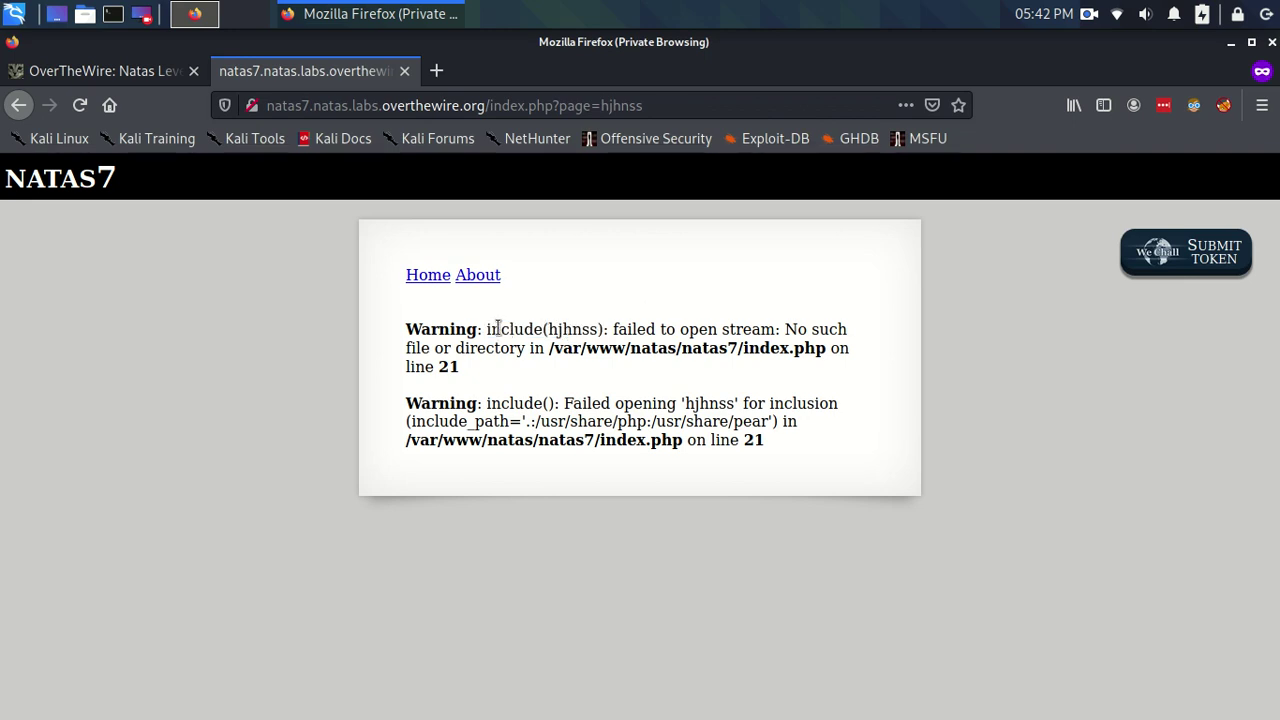
pyautogui.moveTo(487, 329); pyautogui.dragTo(552, 330)
pyautogui.click(552, 331)
pyautogui.moveTo(491, 398); pyautogui.dragTo(550, 412)
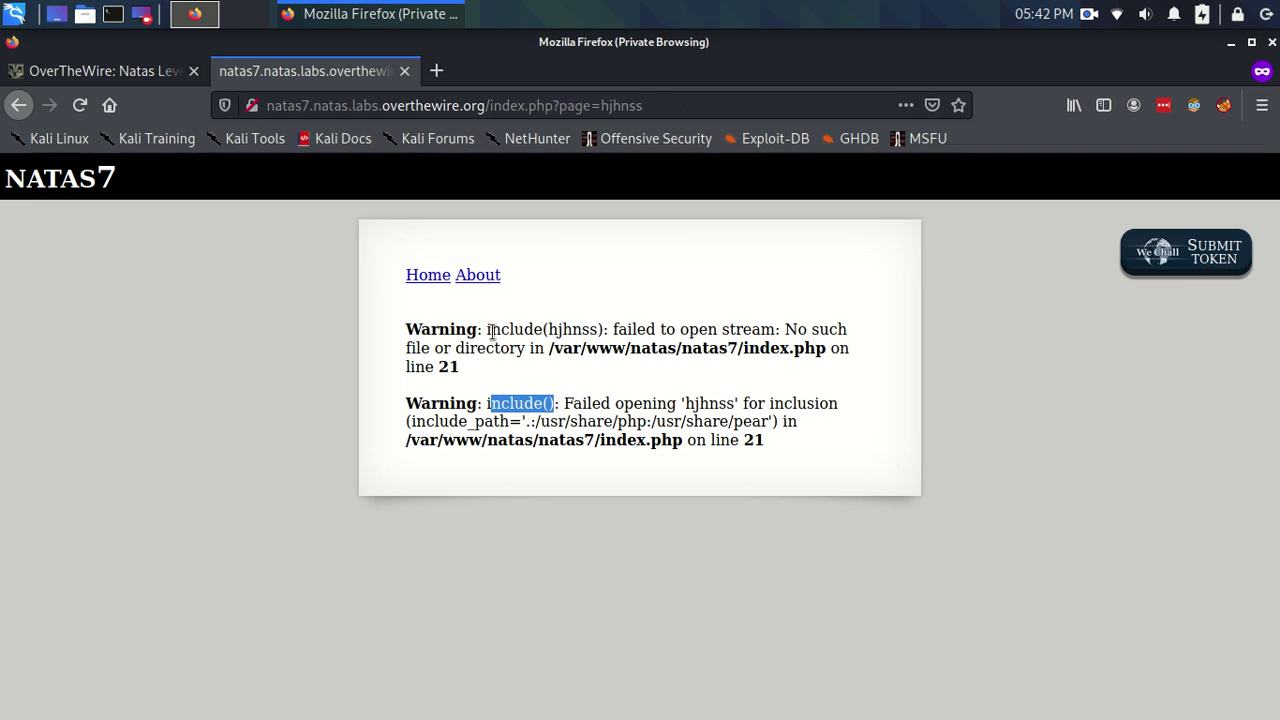
pyautogui.moveTo(488, 330); pyautogui.dragTo(547, 330)
pyautogui.click(586, 330)
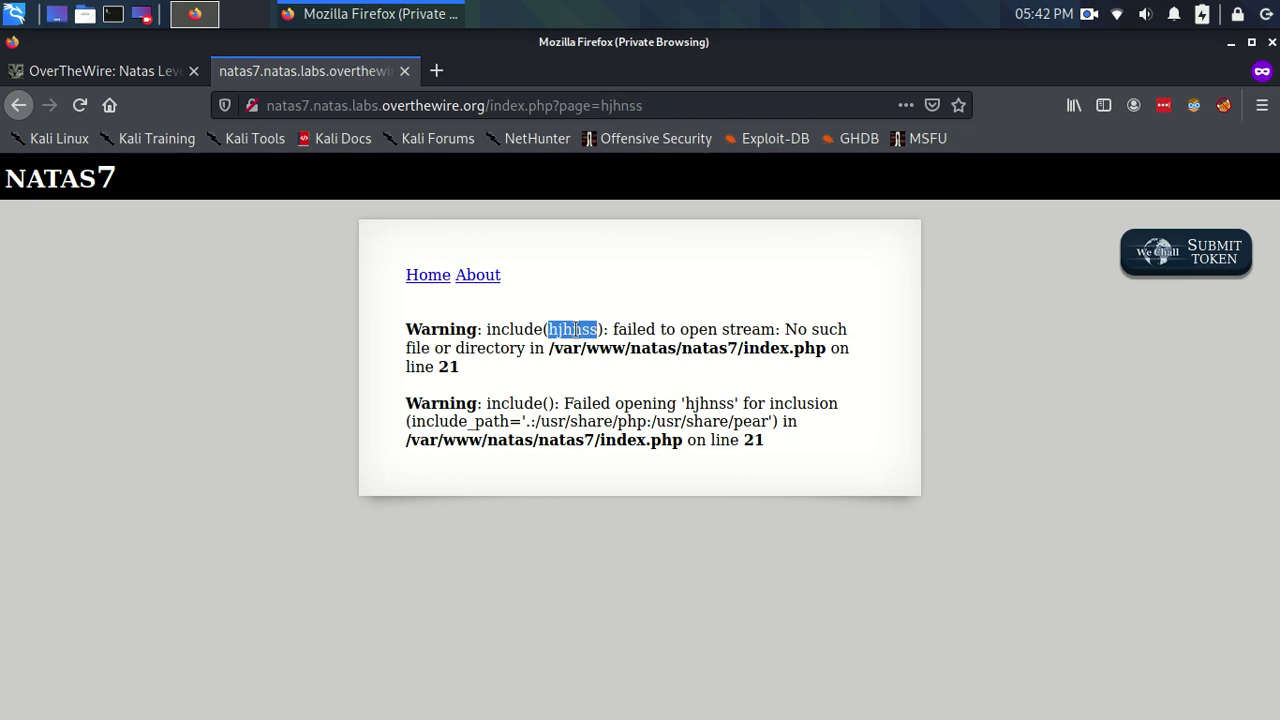
pyautogui.click(582, 335)
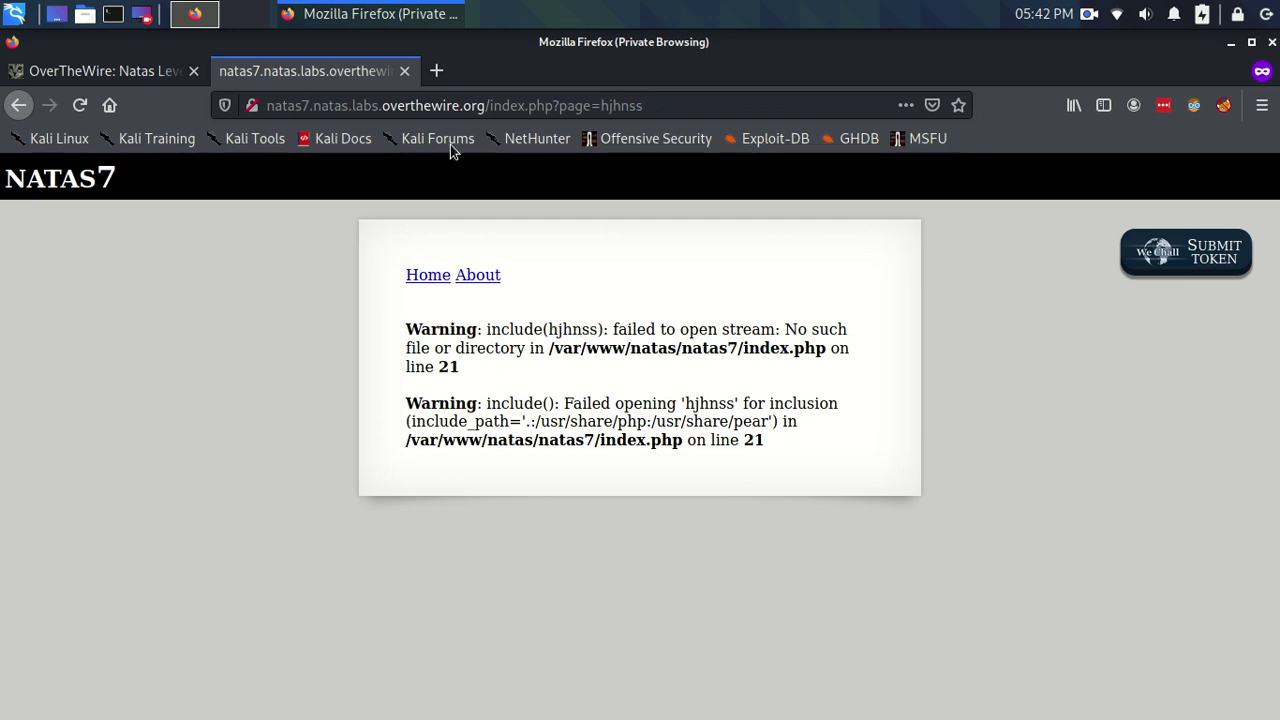
# Search Google for "php include()" in a new tab.
pyautogui.click(437, 71)
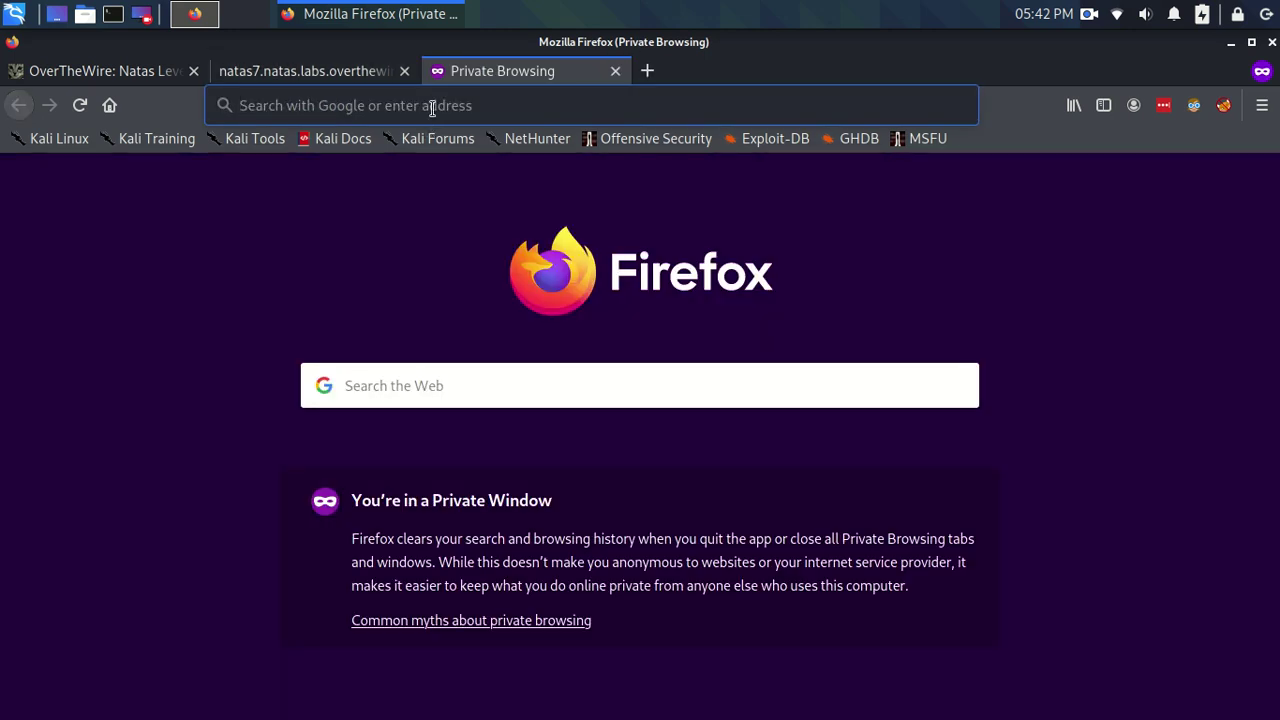
pyautogui.write('php inclu')
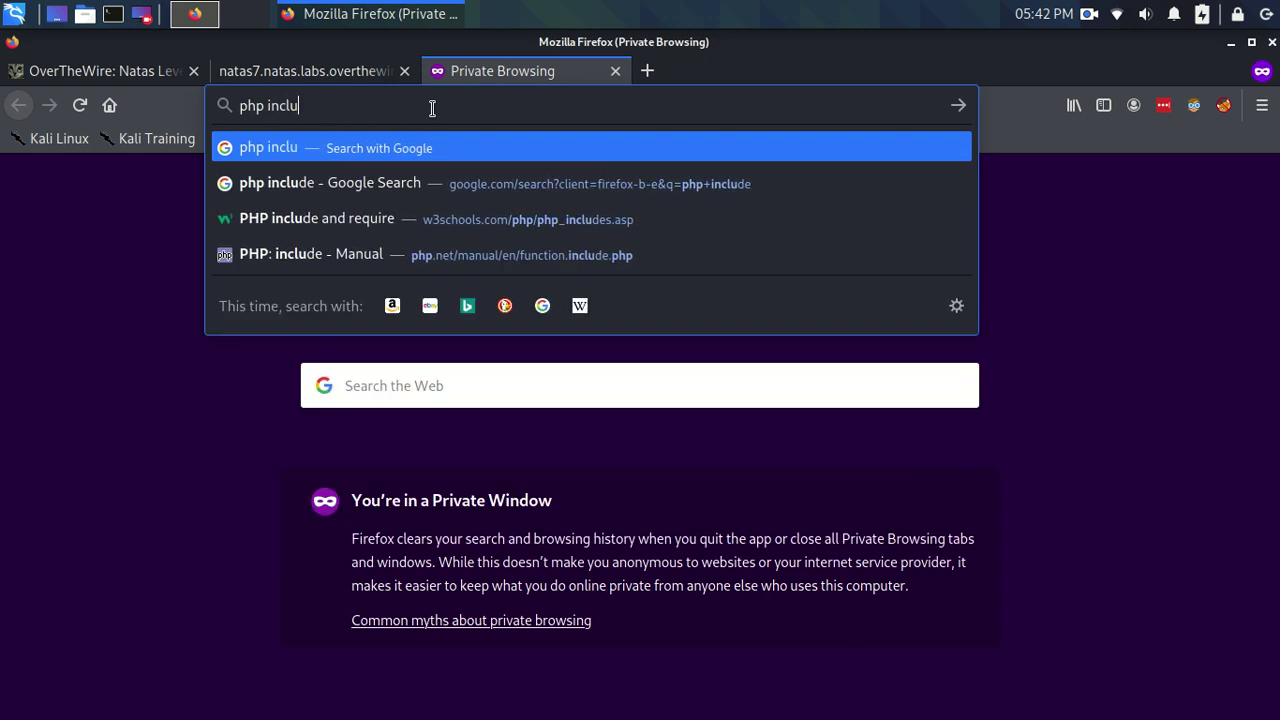
pyautogui.write('de()')
pyautogui.press('Return')
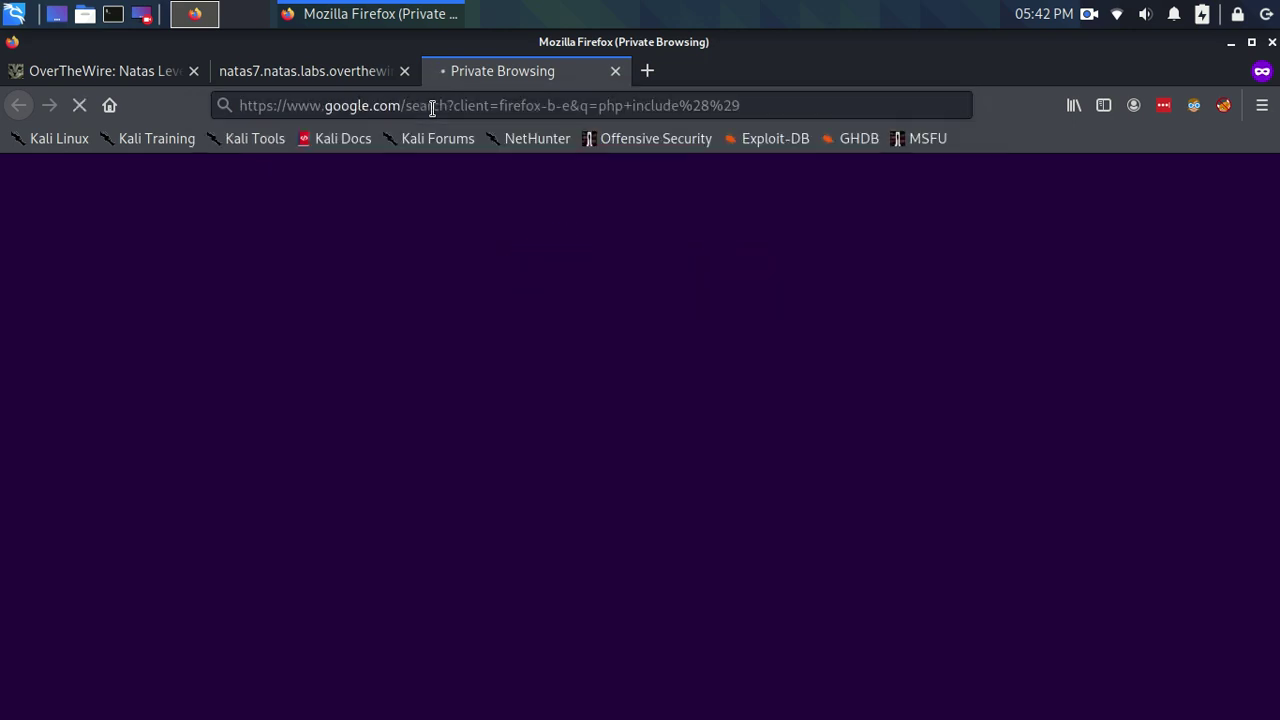
# Open the php.net manual page for include from the search results and highlight the phrase "Files are included based on the file path given".
pyautogui.scroll(-2, 408, 323)
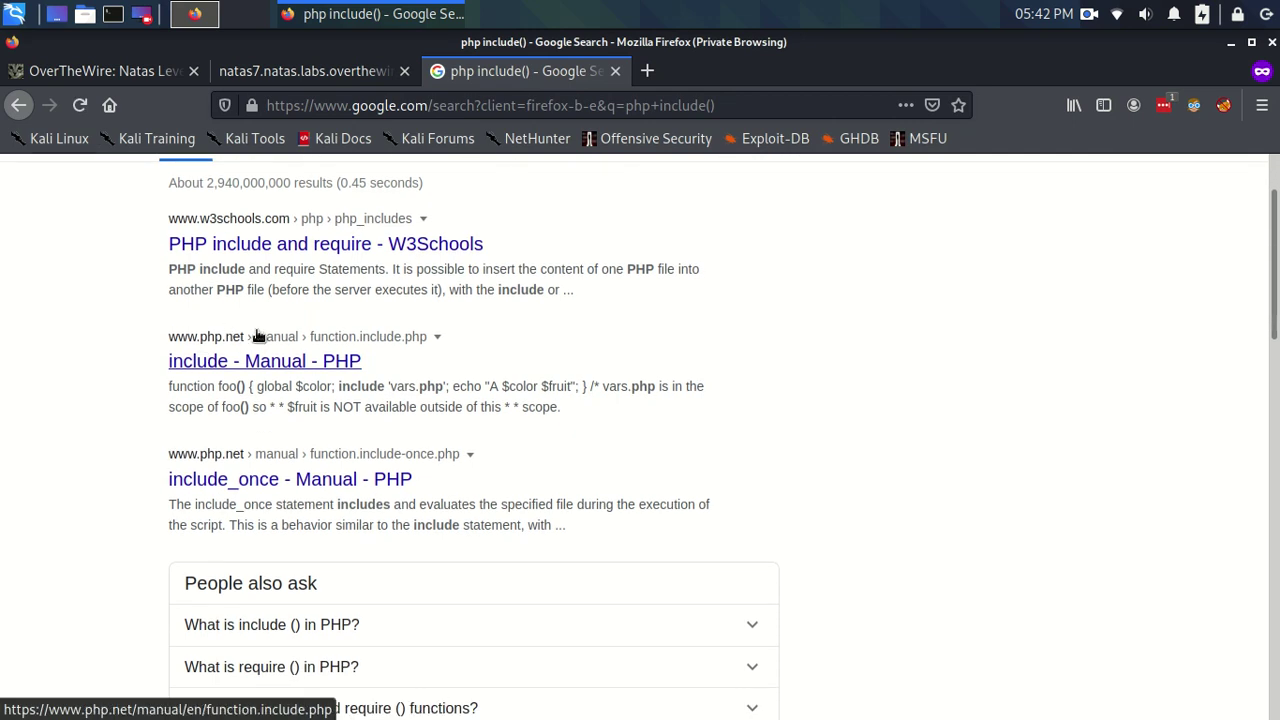
pyautogui.click(224, 365)
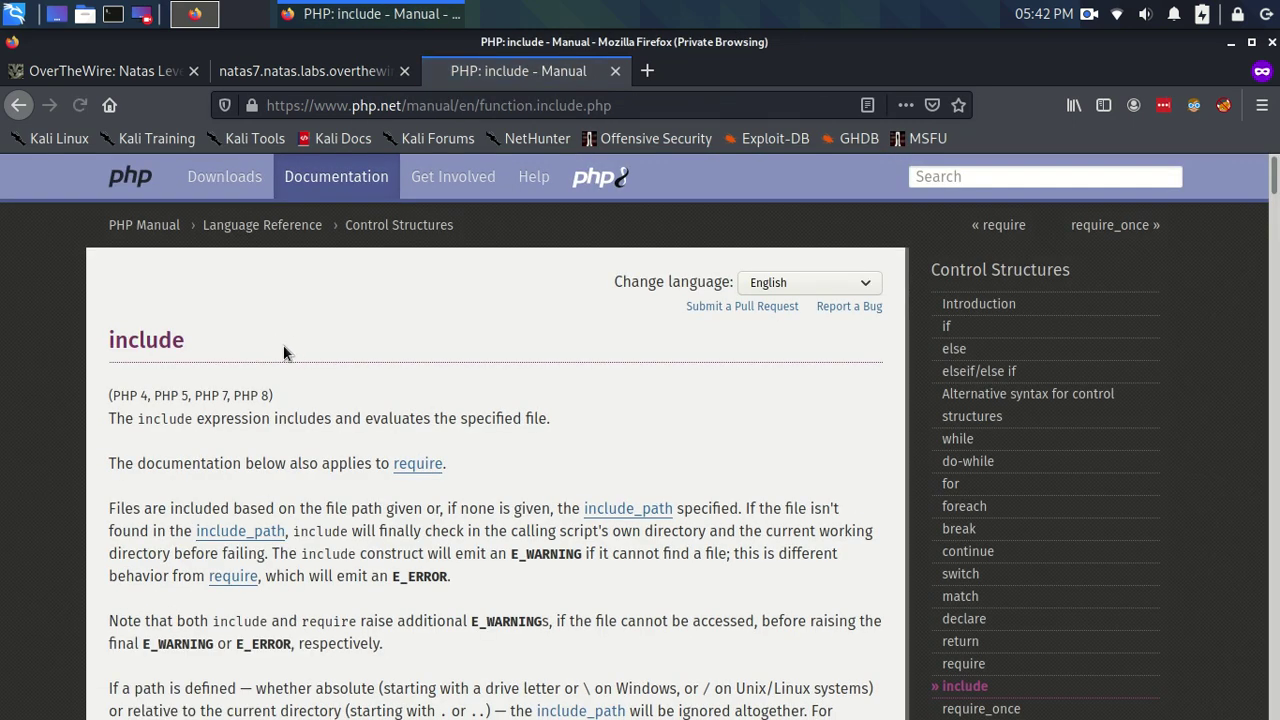
pyautogui.scroll(-2, 283, 345)
pyautogui.scroll(-2, 293, 346)
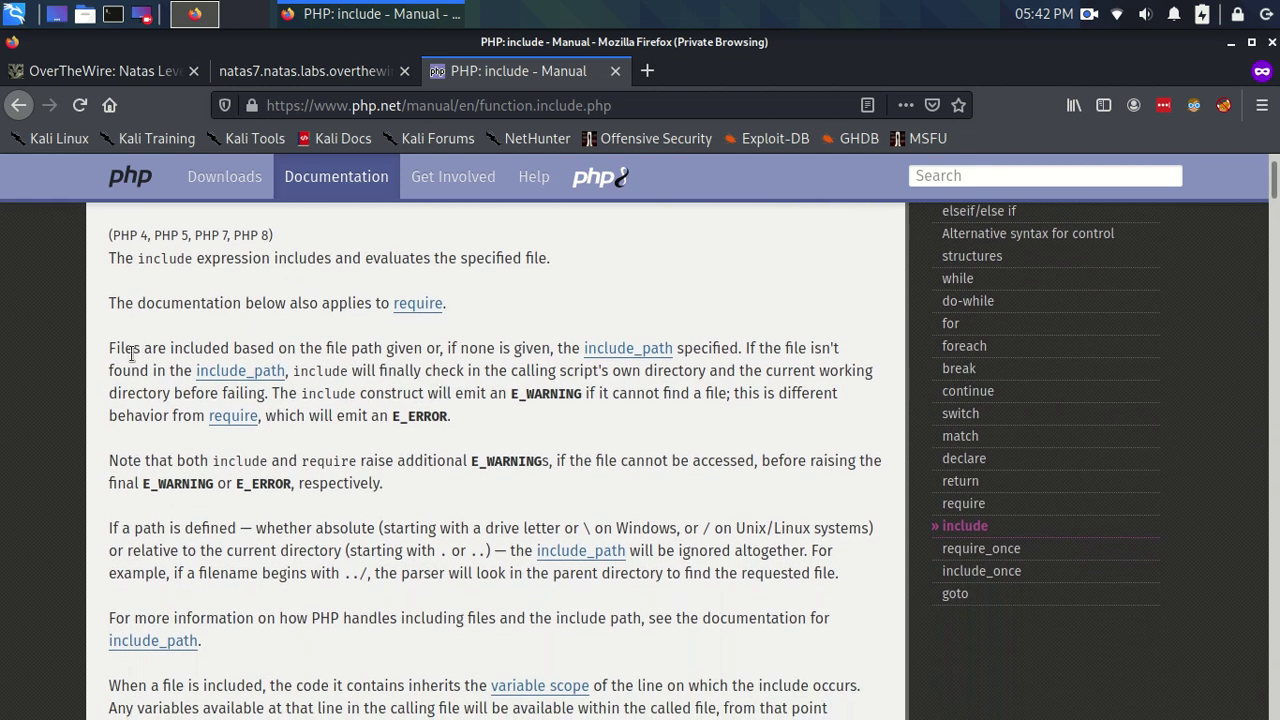
pyautogui.moveTo(109, 349); pyautogui.dragTo(428, 348)
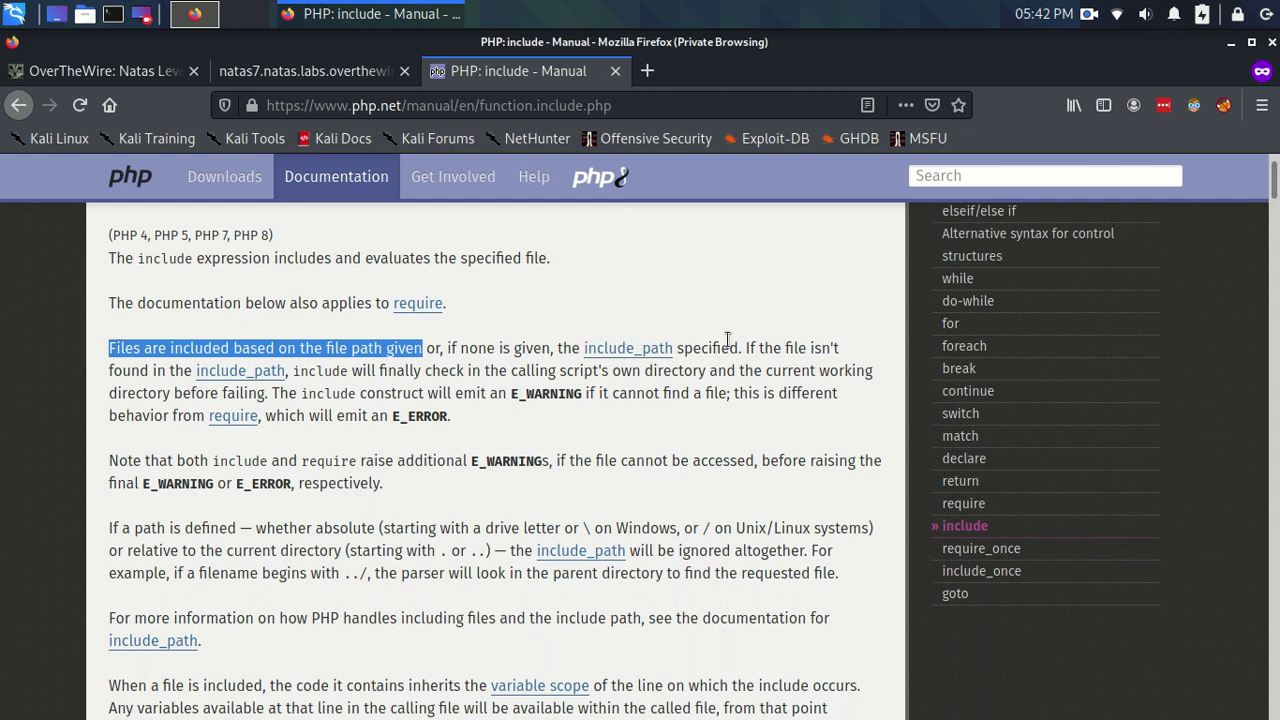
pyautogui.click(112, 348)
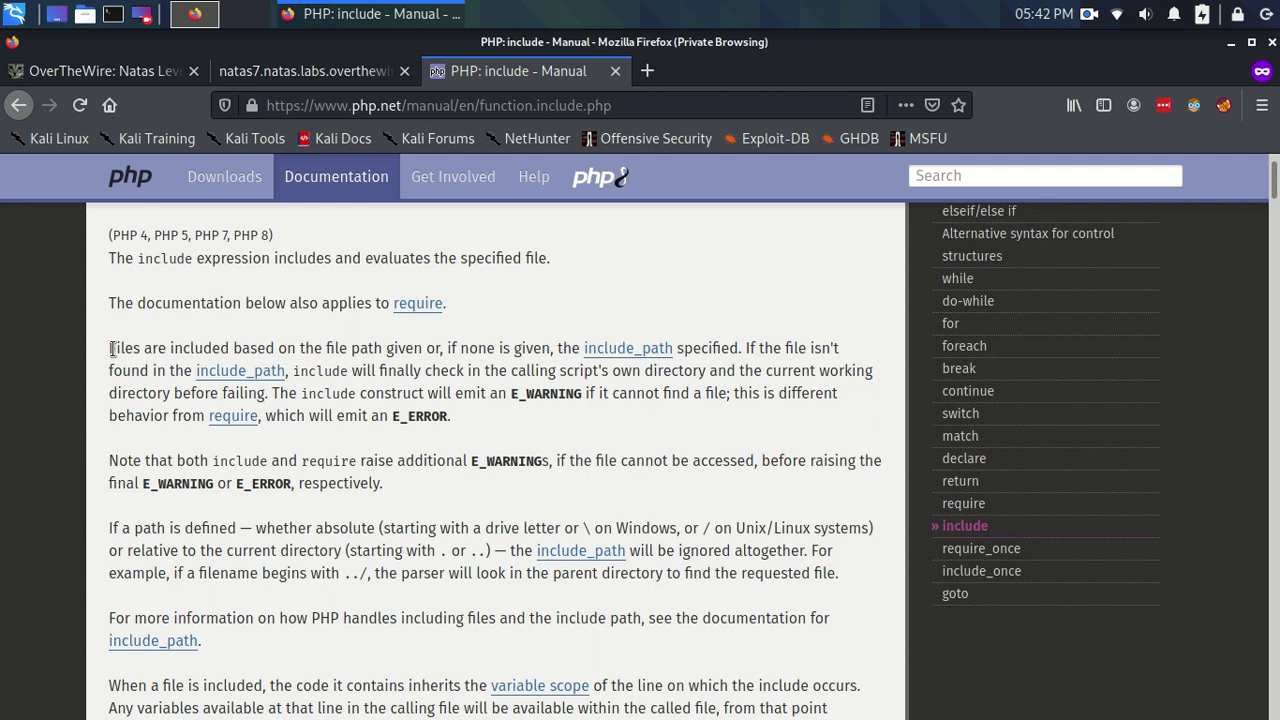
pyautogui.moveTo(109, 348); pyautogui.dragTo(428, 348)
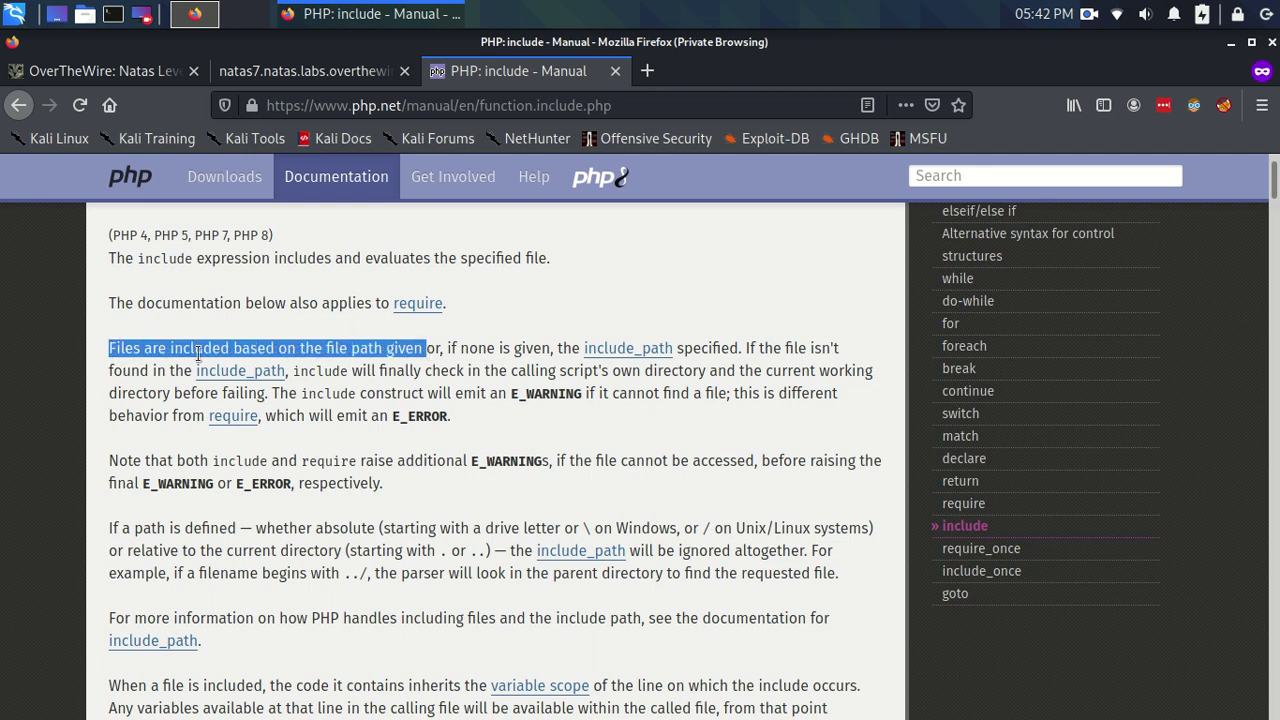
pyautogui.click(371, 347)
# Return to the natas7 page and review the page parameter in its URL and the full text of both include() warnings.
pyautogui.click(350, 70)
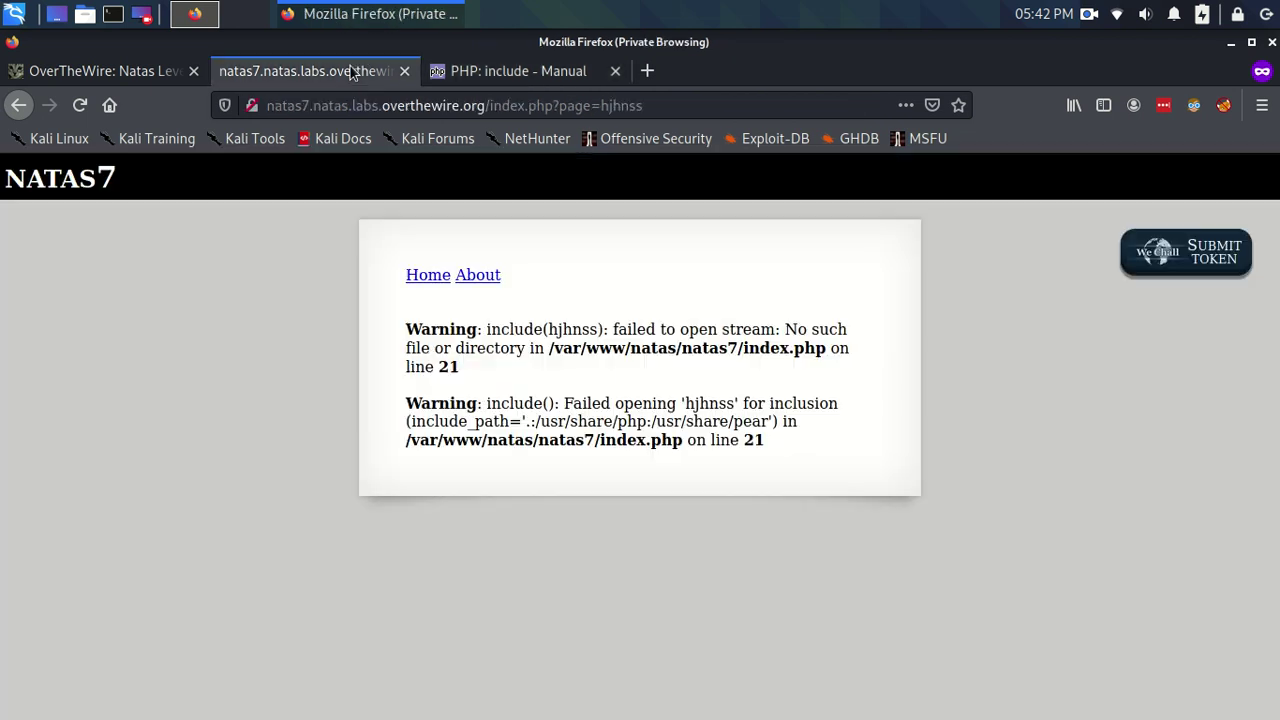
pyautogui.click(668, 106)
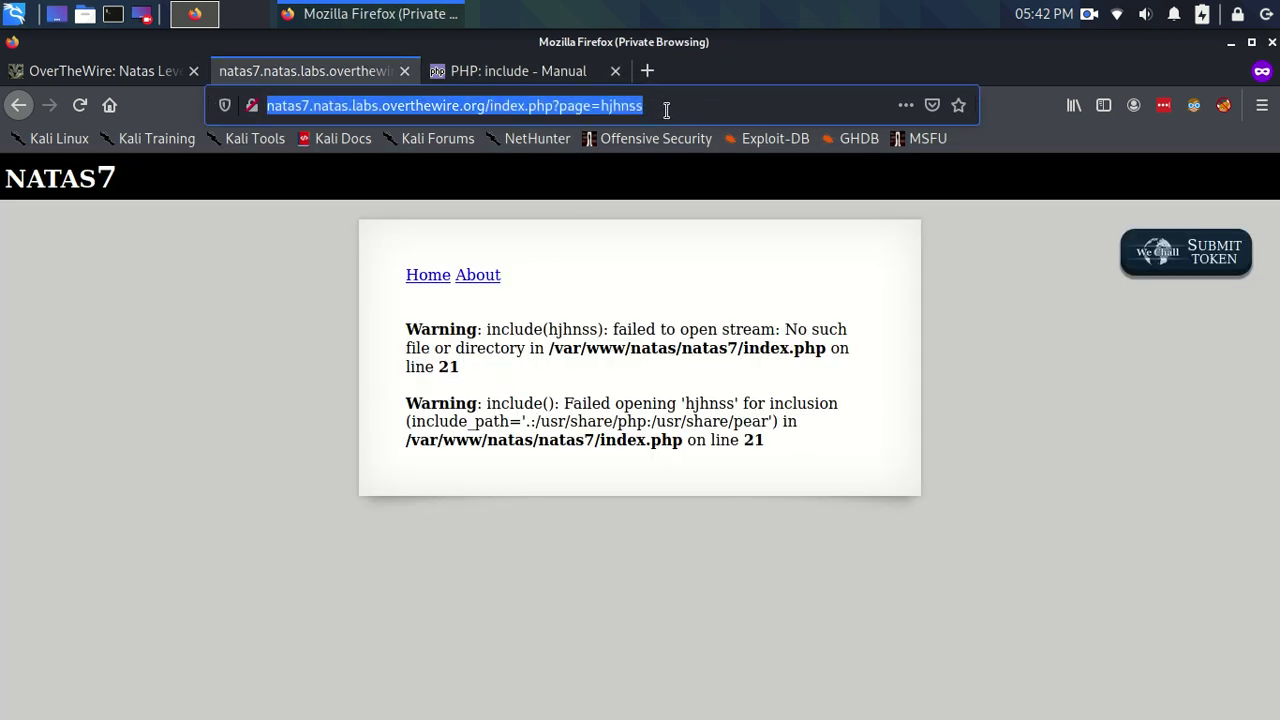
pyautogui.click(663, 188)
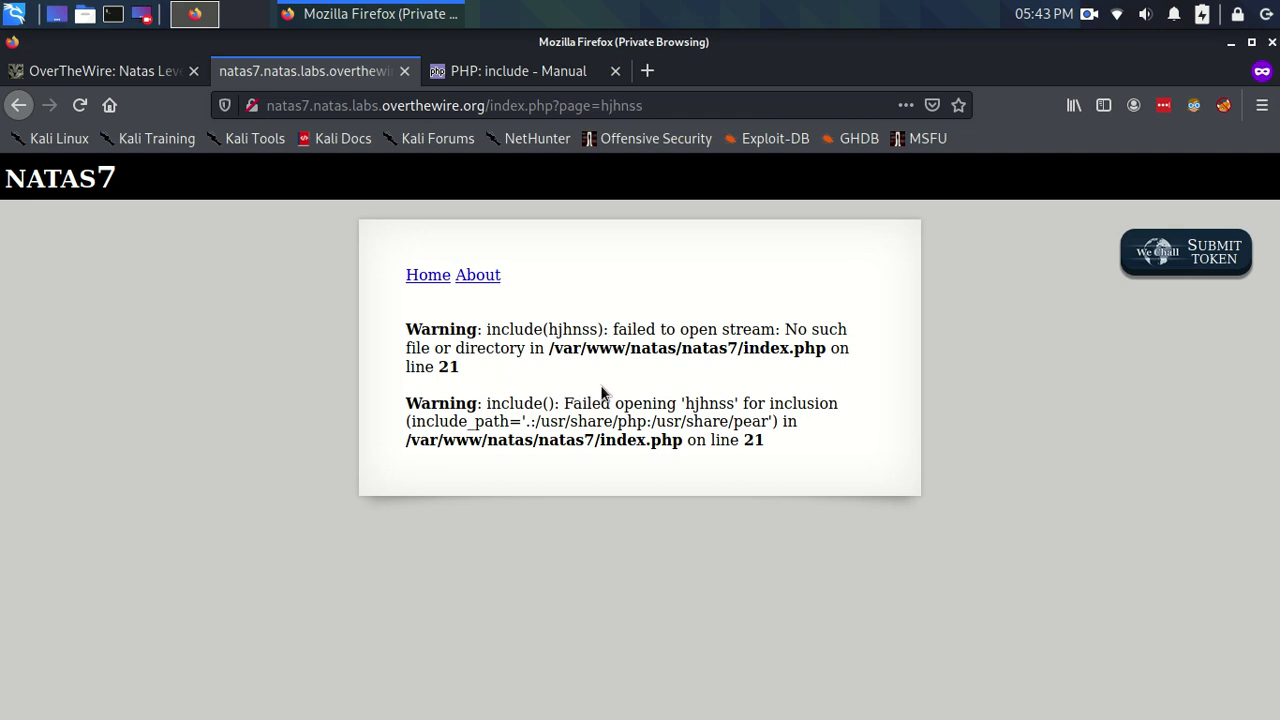
pyautogui.moveTo(406, 330); pyautogui.dragTo(619, 410)
pyautogui.click(619, 410)
pyautogui.moveTo(407, 328); pyautogui.dragTo(776, 441)
pyautogui.click(776, 441)
pyautogui.rightClick(1089, 14)
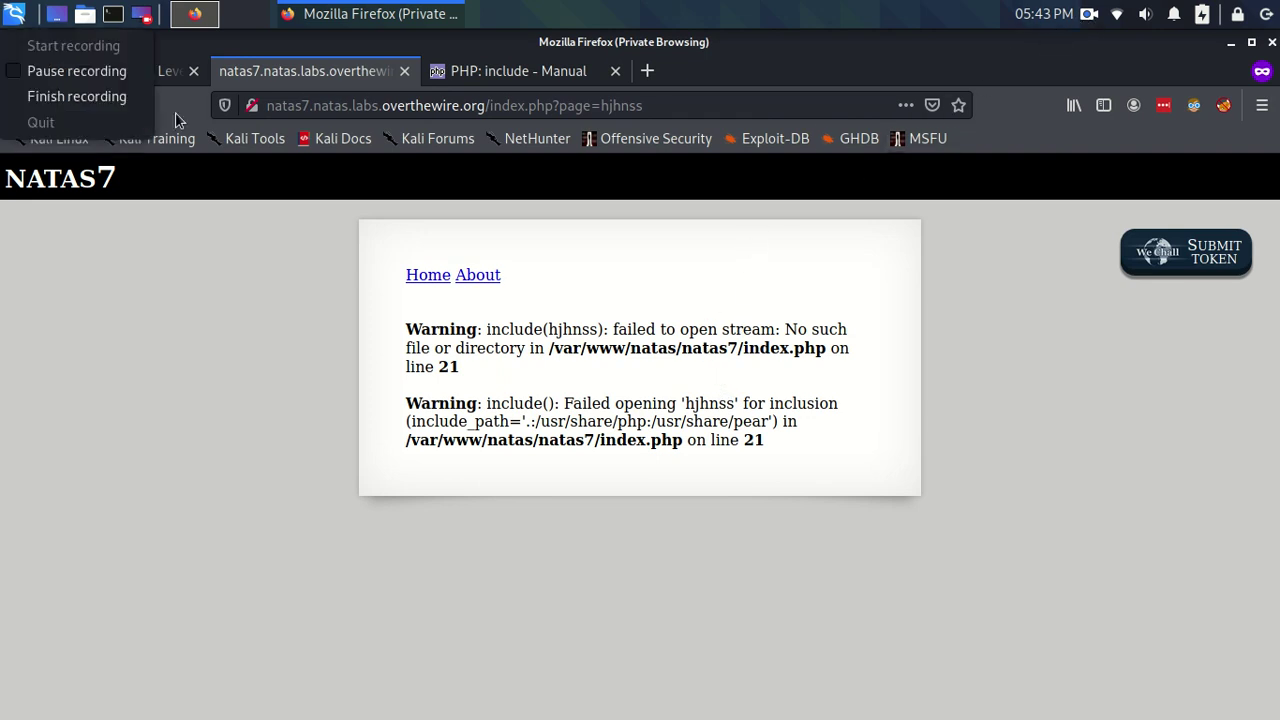